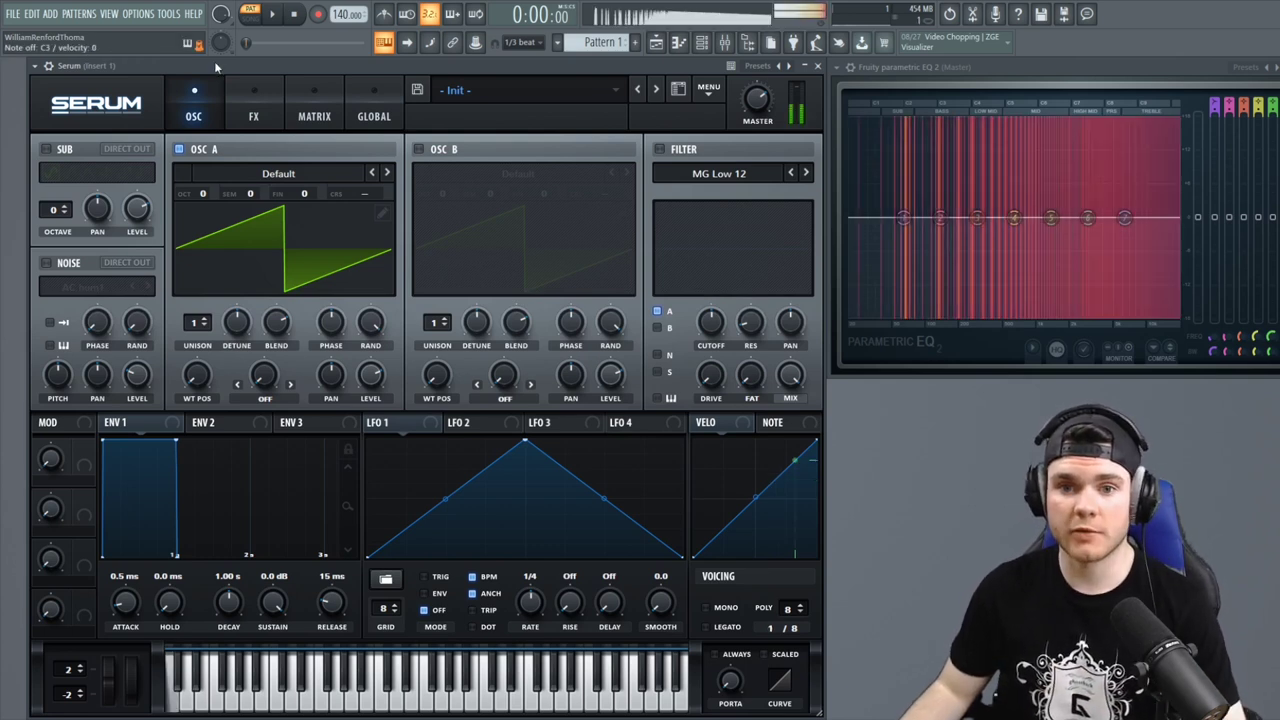
- Enable oscillator B and load the analog Basic Shapes wavetable into both oscillators A and B
left_click(222, 174)
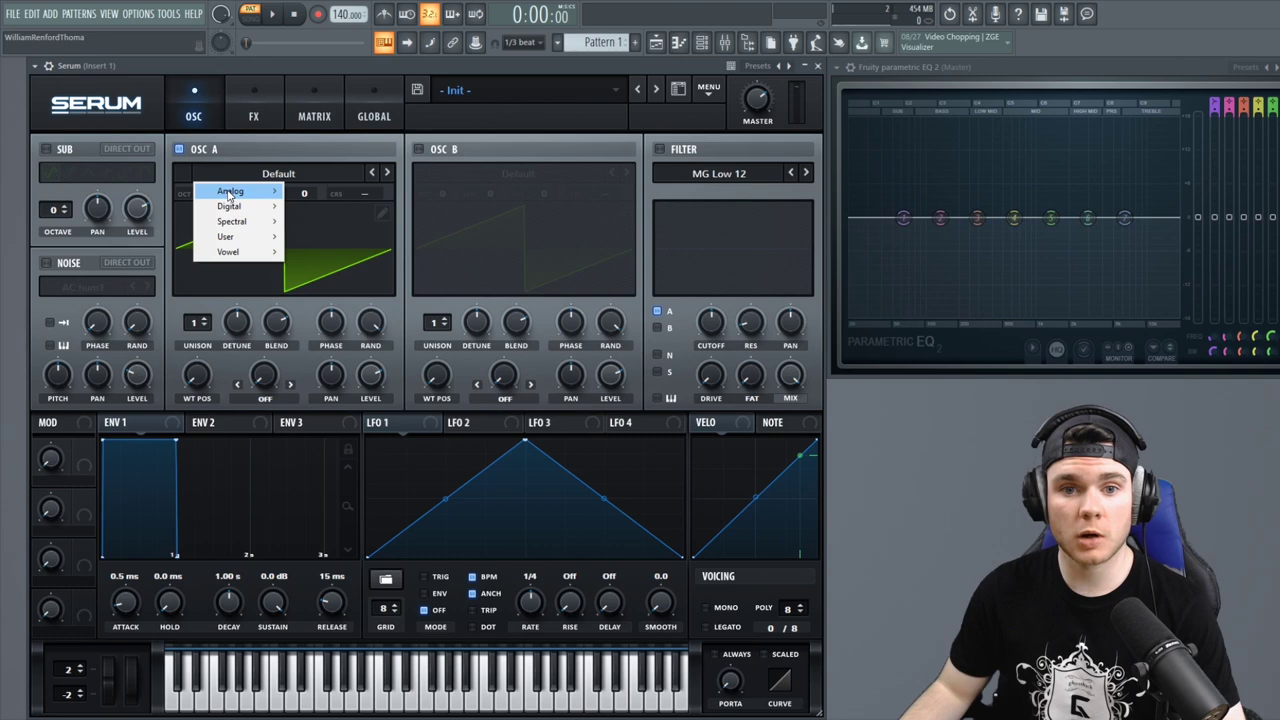
mouse_move(228, 190)
left_click(338, 282)
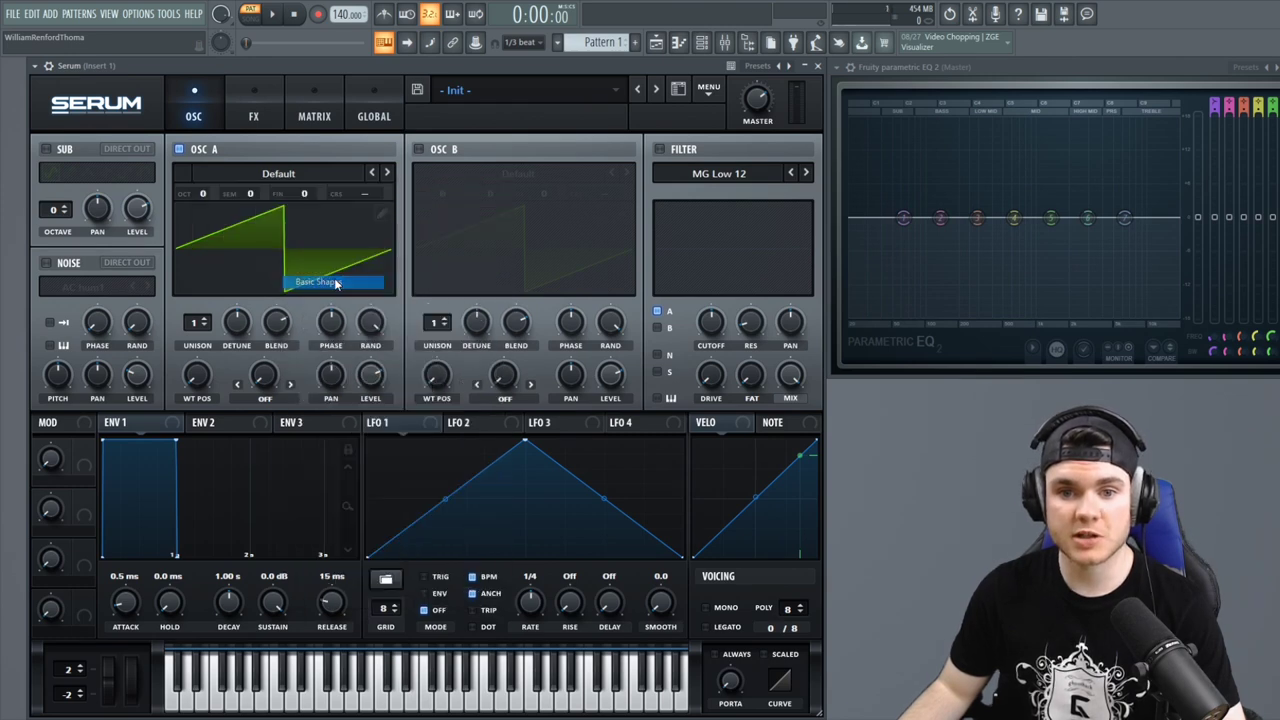
left_click(424, 149)
left_click(476, 174)
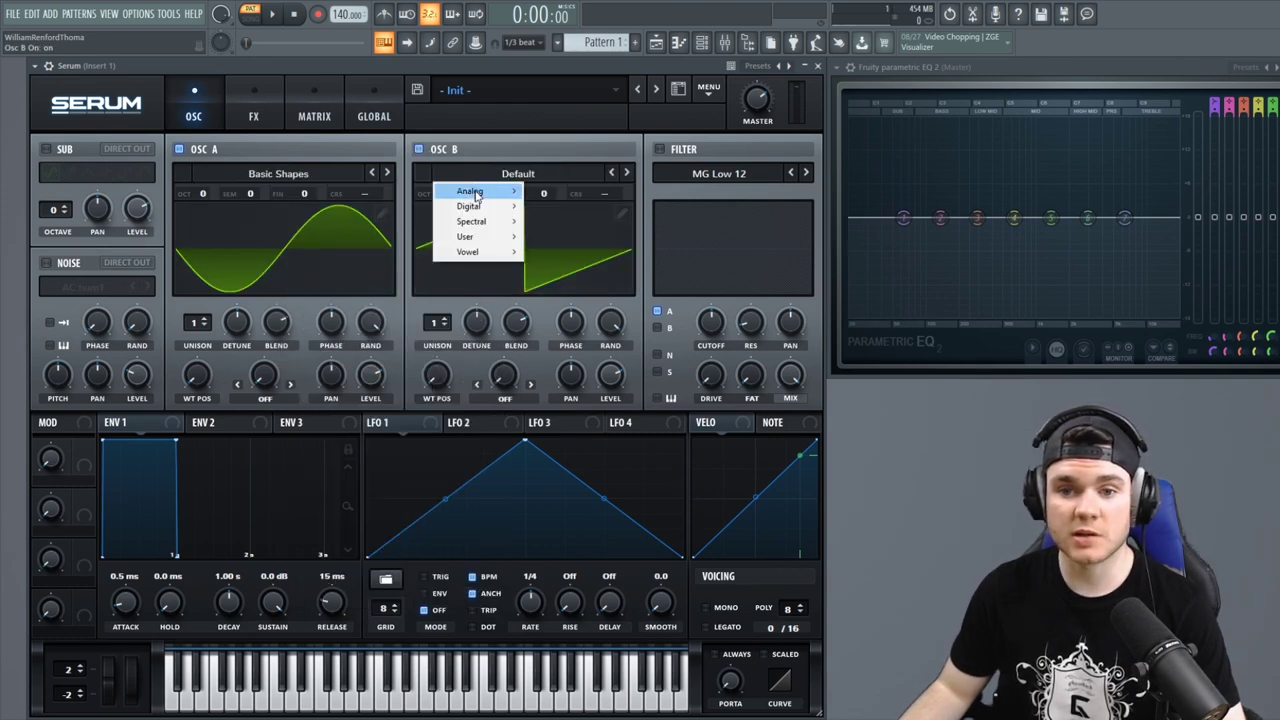
mouse_move(478, 192)
left_click(563, 284)
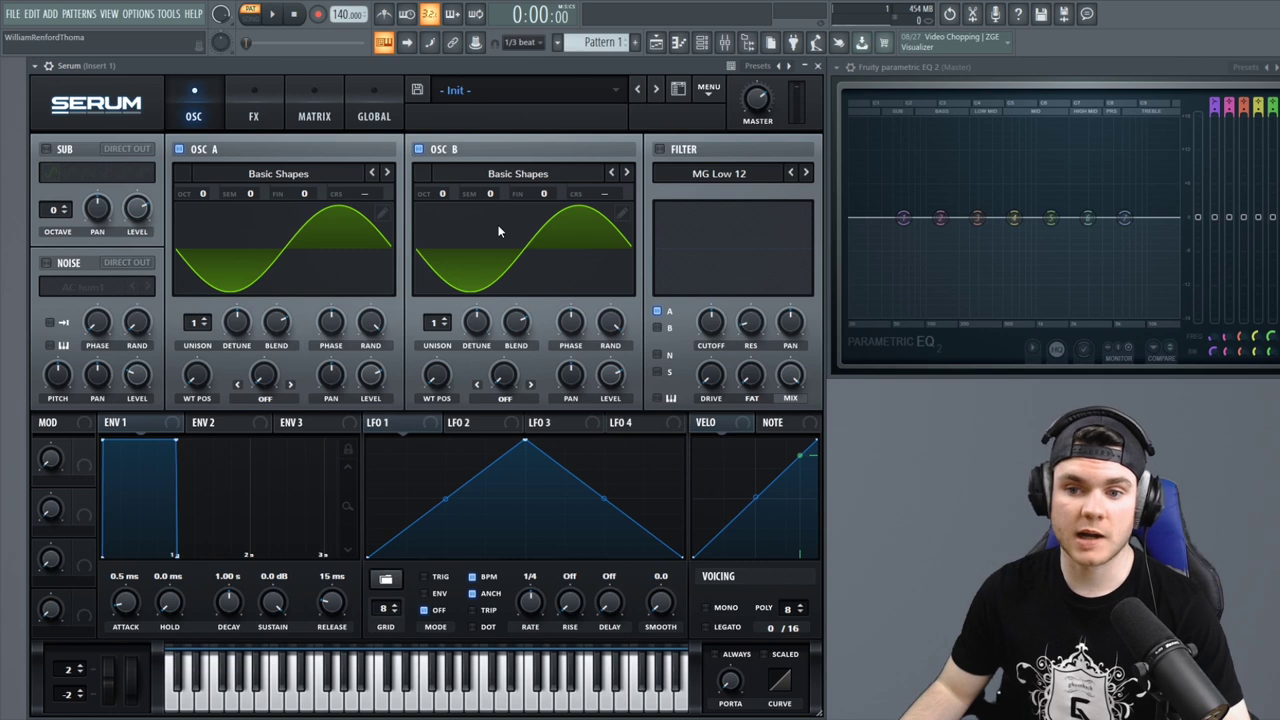
- Turn oscillator B's level all the way down and set the octaves to +4 for oscillator A and -2 for oscillator B
left_click_drag(614, 374, 610, 418)
left_click_drag(604, 476, 597, 524)
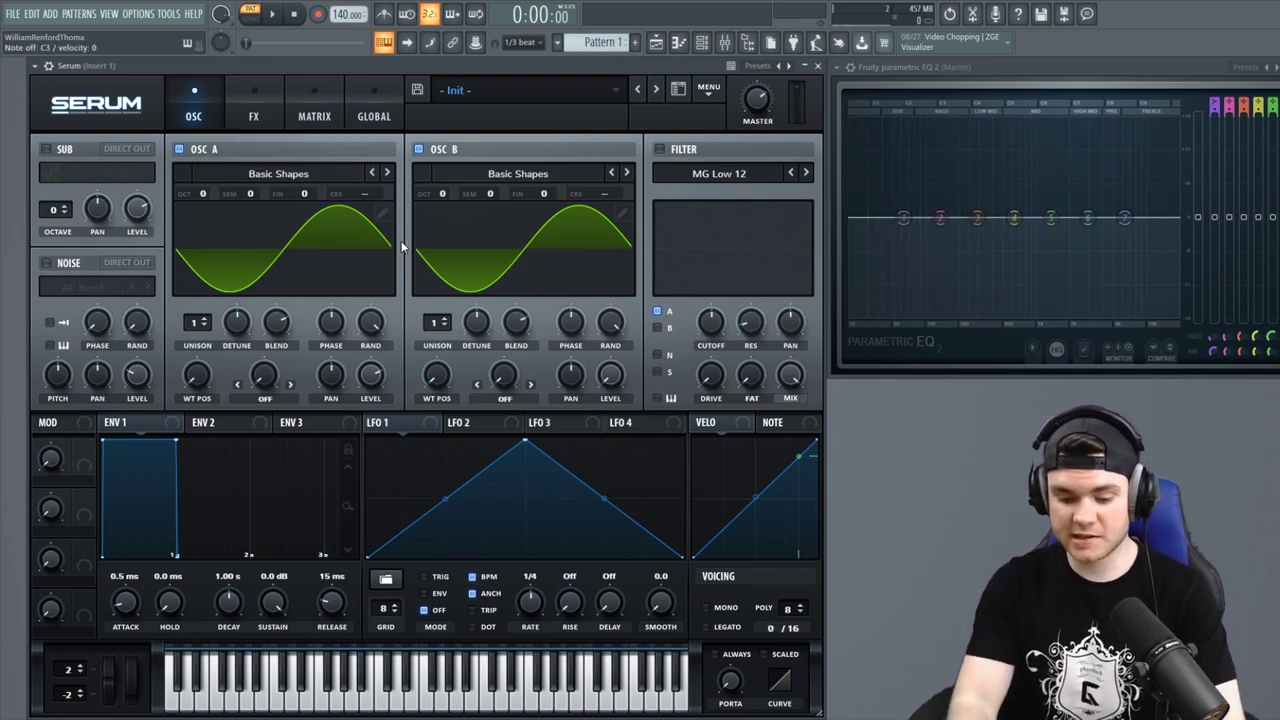
left_click_drag(202, 193, 214, 68)
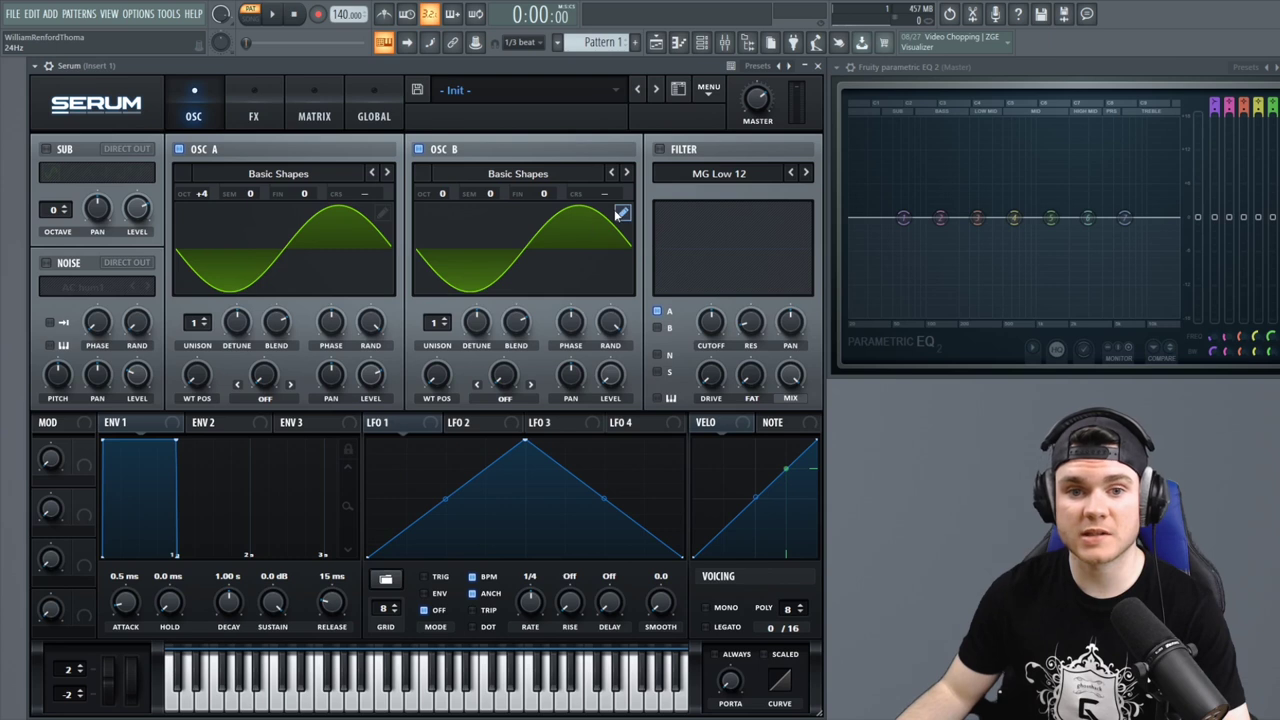
left_click_drag(448, 194, 437, 247)
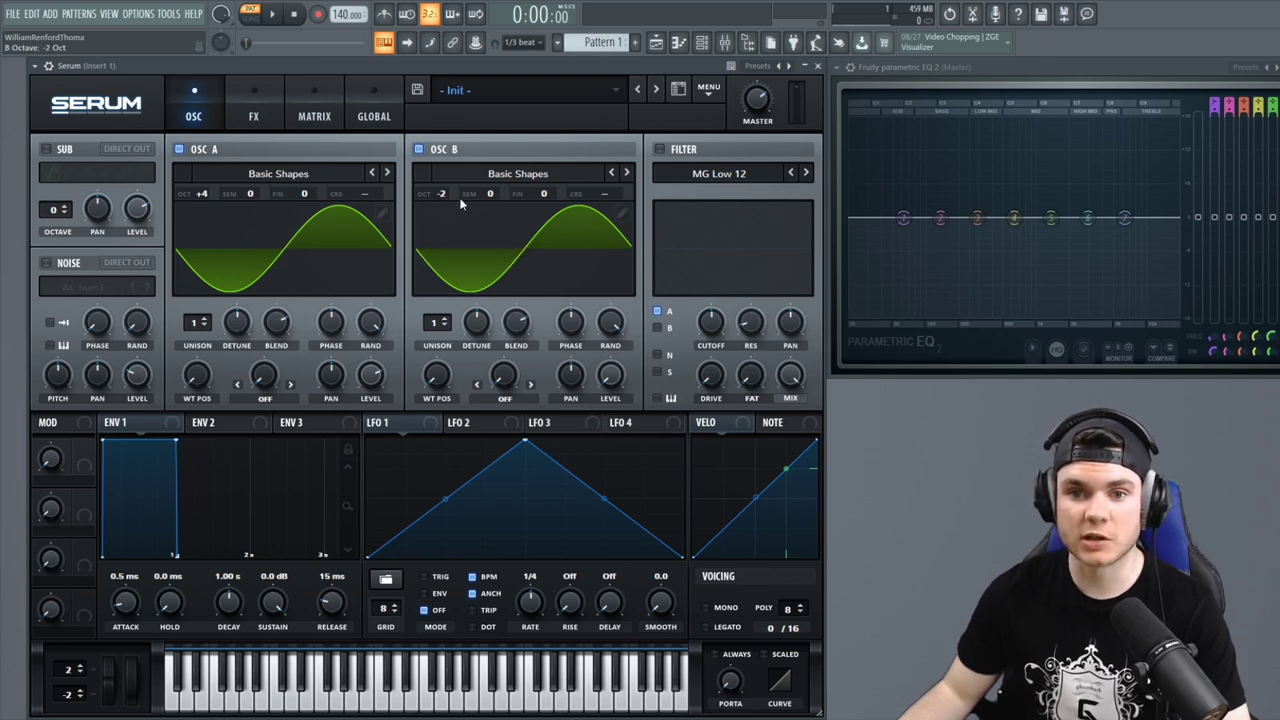
- Switch off oscillator A, raise oscillator B's level to hear it alone and lower its octave to -3
left_click(180, 149)
left_click_drag(606, 376, 610, 370)
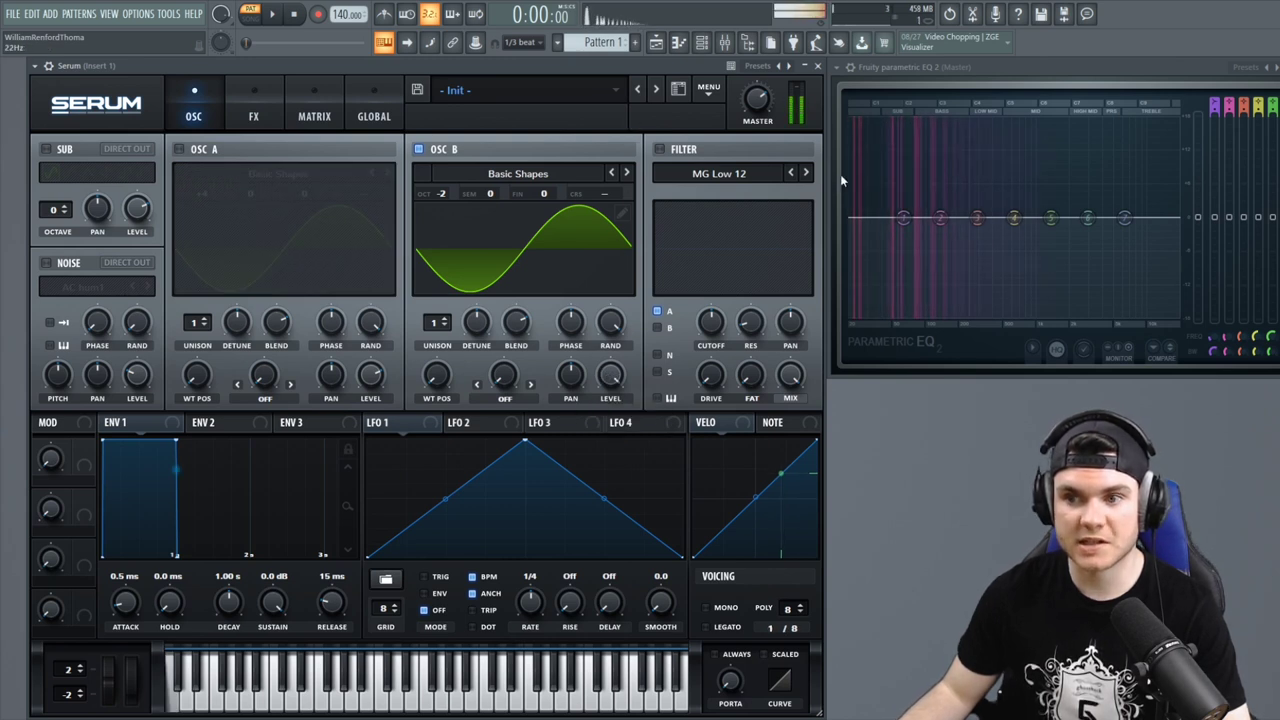
left_click(443, 195)
left_click_drag(445, 195, 443, 226)
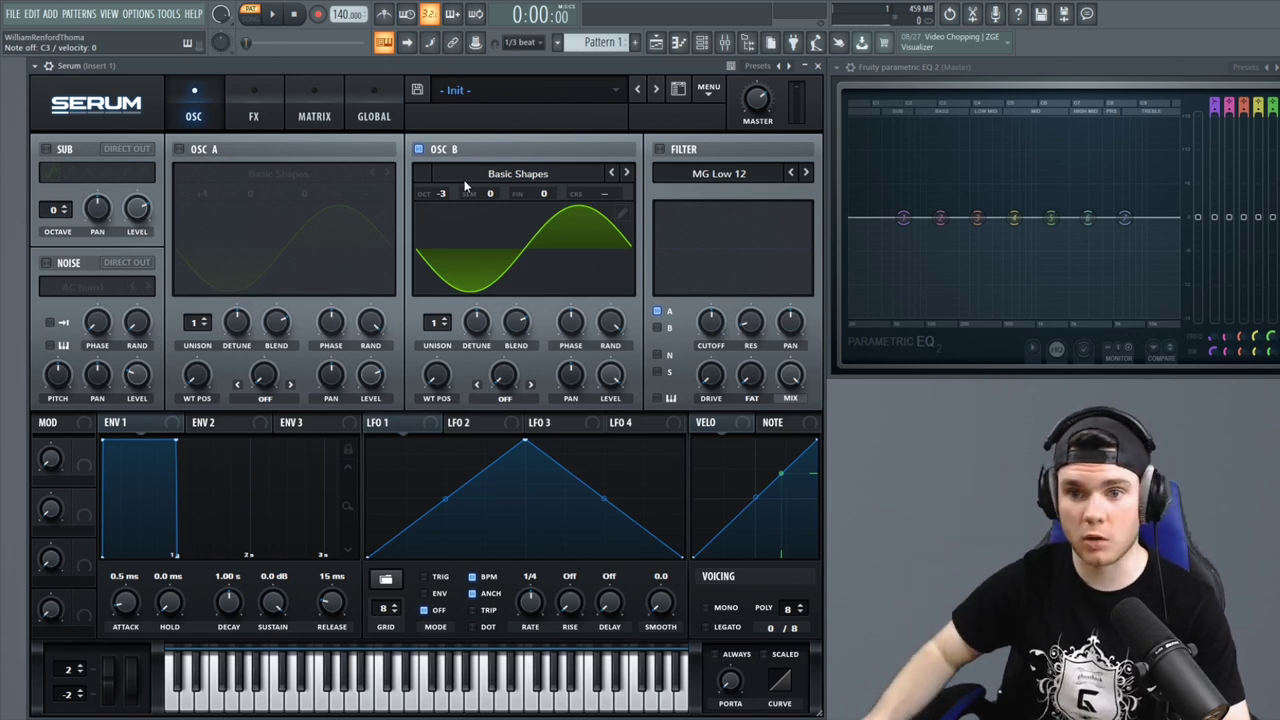
- Re-enable oscillator A, set its warp mode to FM (from B) and turn up the warp amount
left_click(179, 148)
left_click(244, 398)
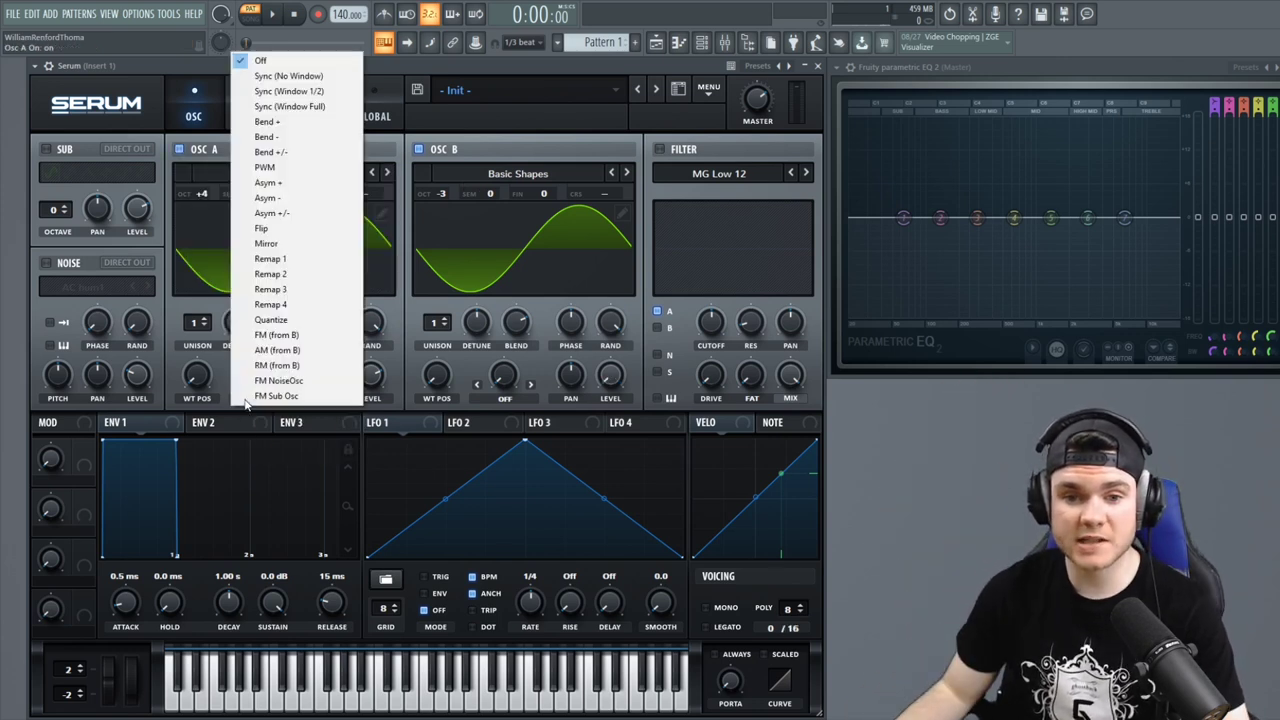
left_click(283, 338)
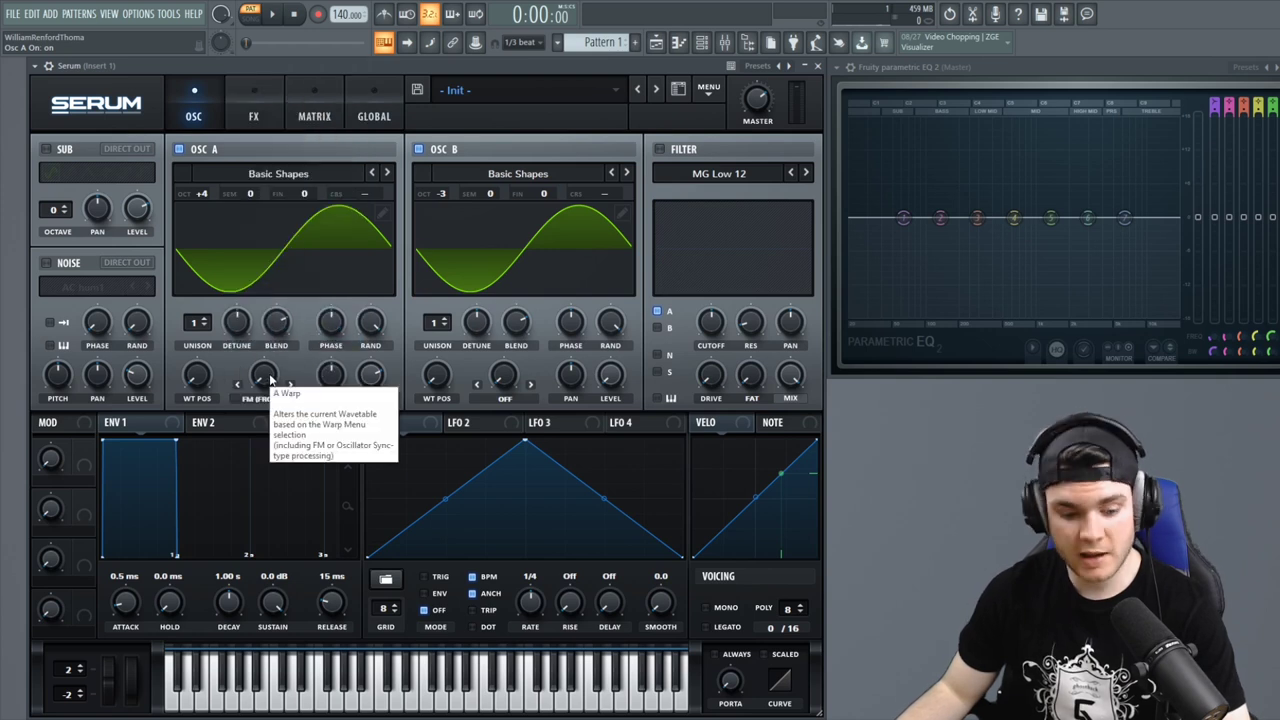
left_click_drag(270, 383, 279, 206)
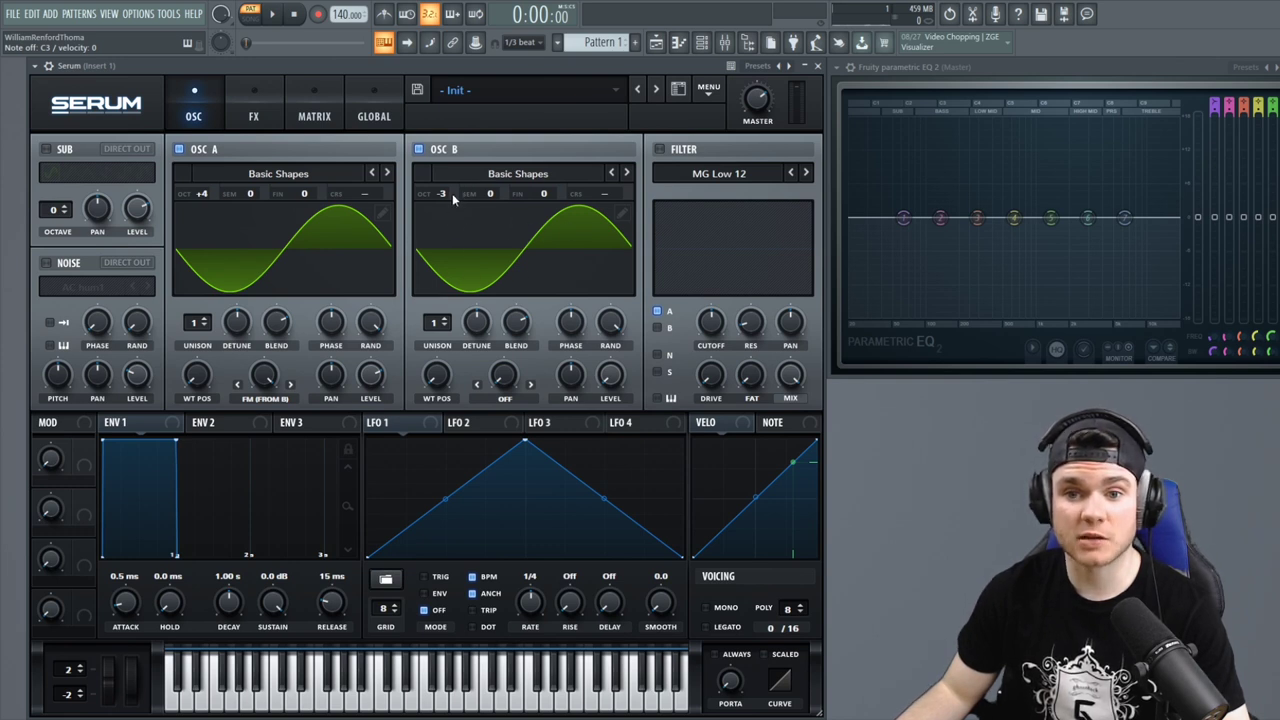
- Set oscillator B's octave to -4, try a coarse pitch of -20.84 and undo that pitch change
left_click_drag(445, 197, 445, 217)
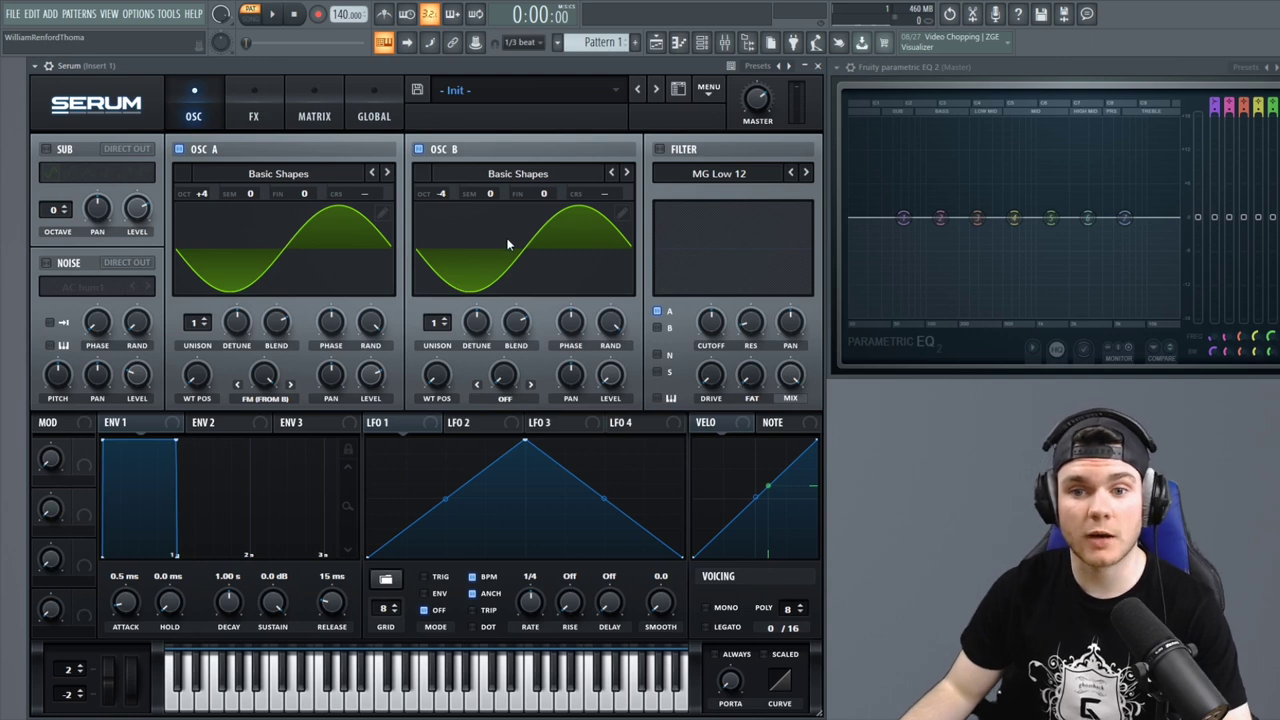
left_click_drag(601, 200, 593, 251)
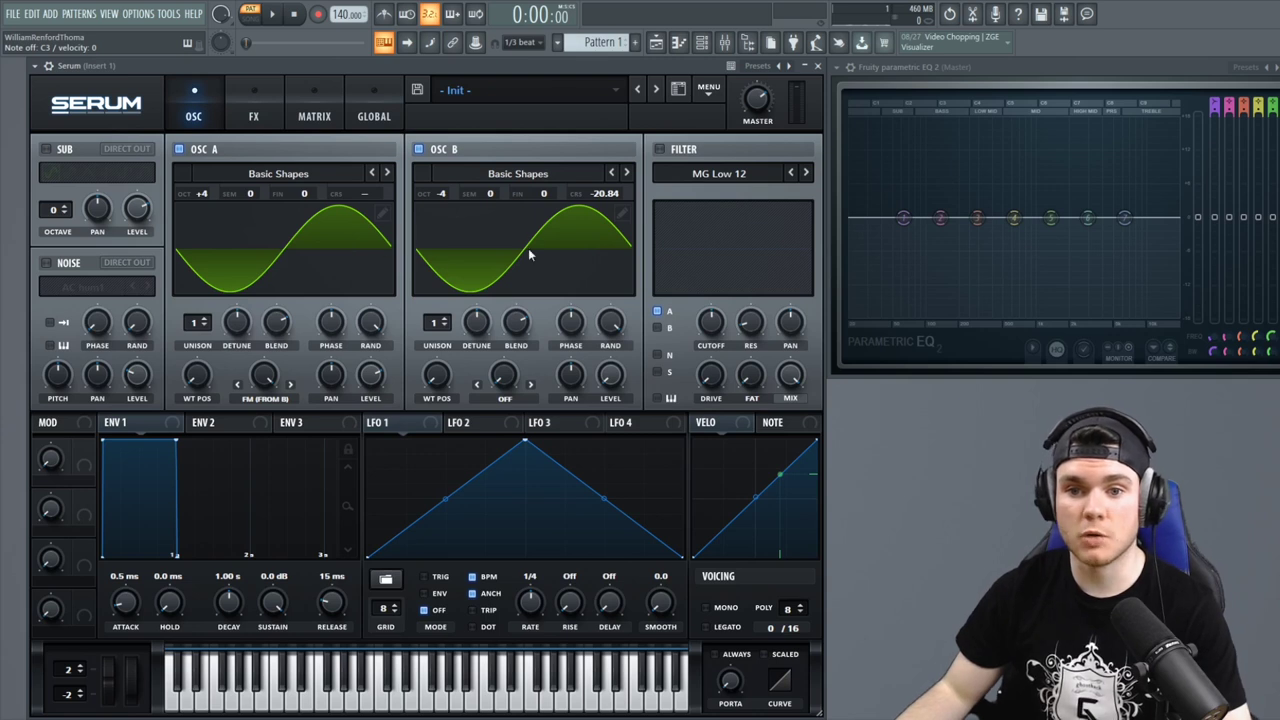
key("ctrl+z")
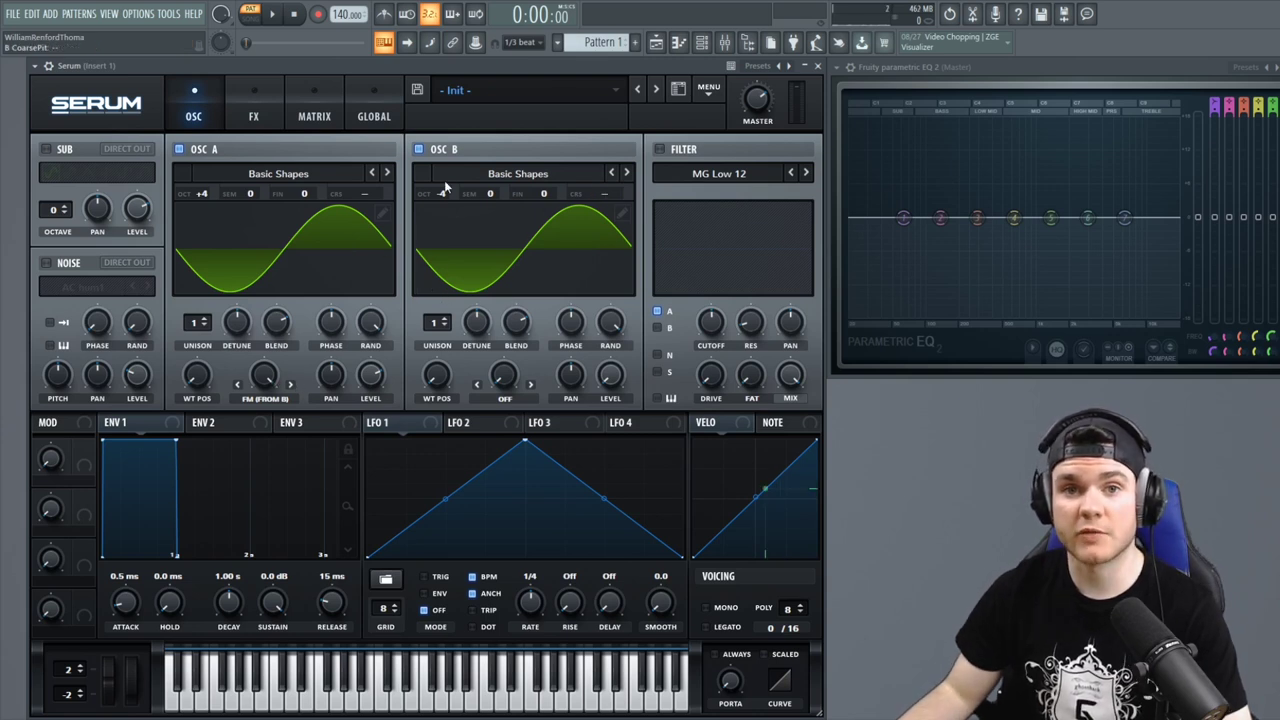
- Try oscillator B at octaves -3 and -1, return it to -4 and set its coarse pitch to -10.32
left_click_drag(445, 195, 446, 225)
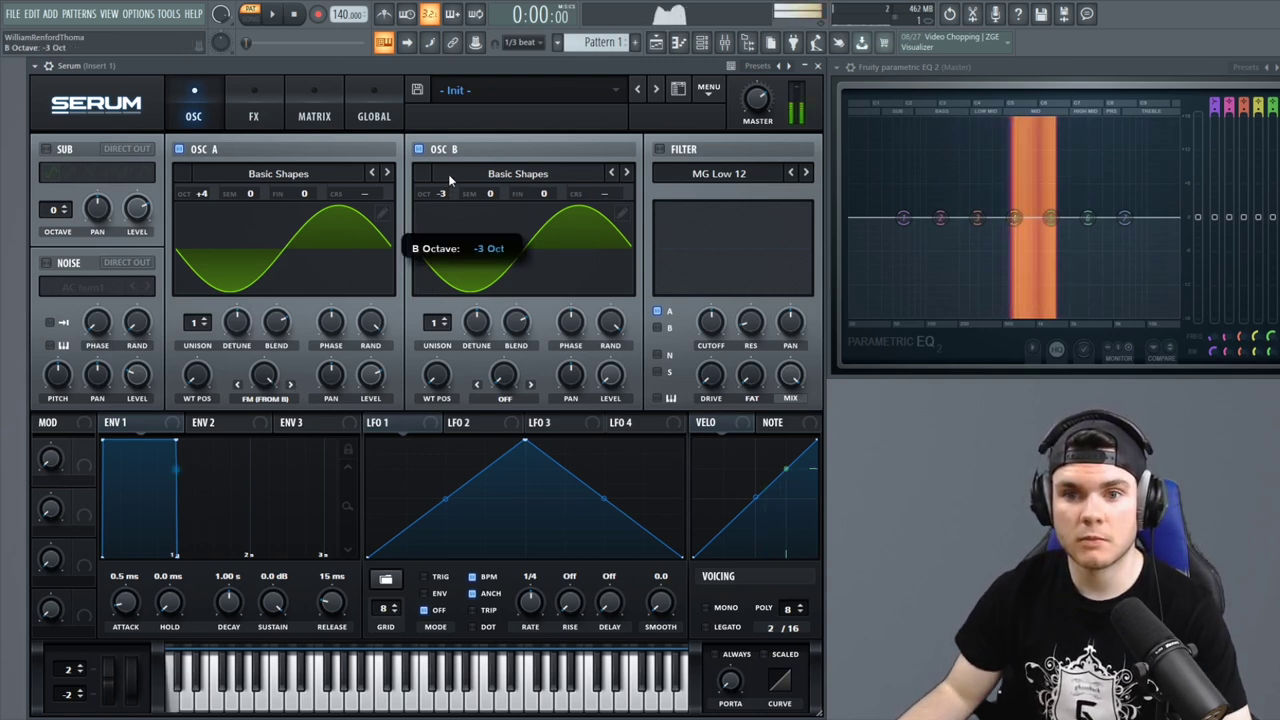
left_click_drag(450, 174, 453, 135)
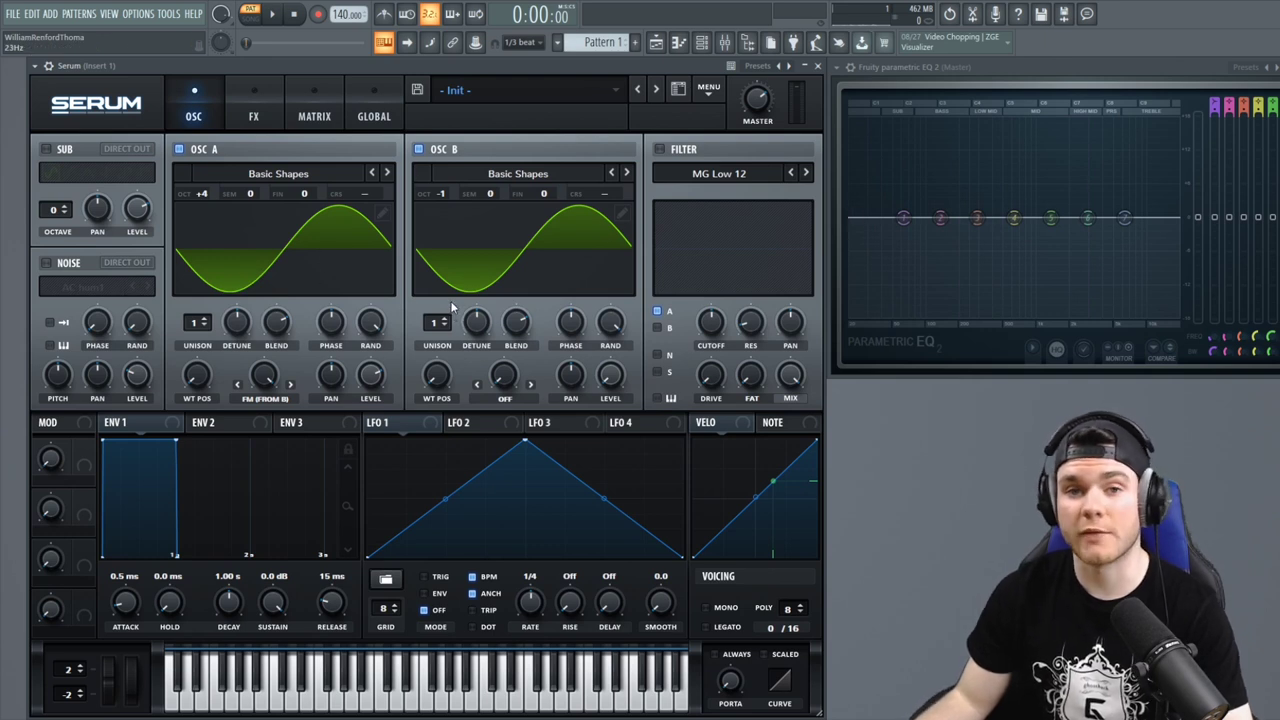
left_click_drag(575, 193, 593, 249)
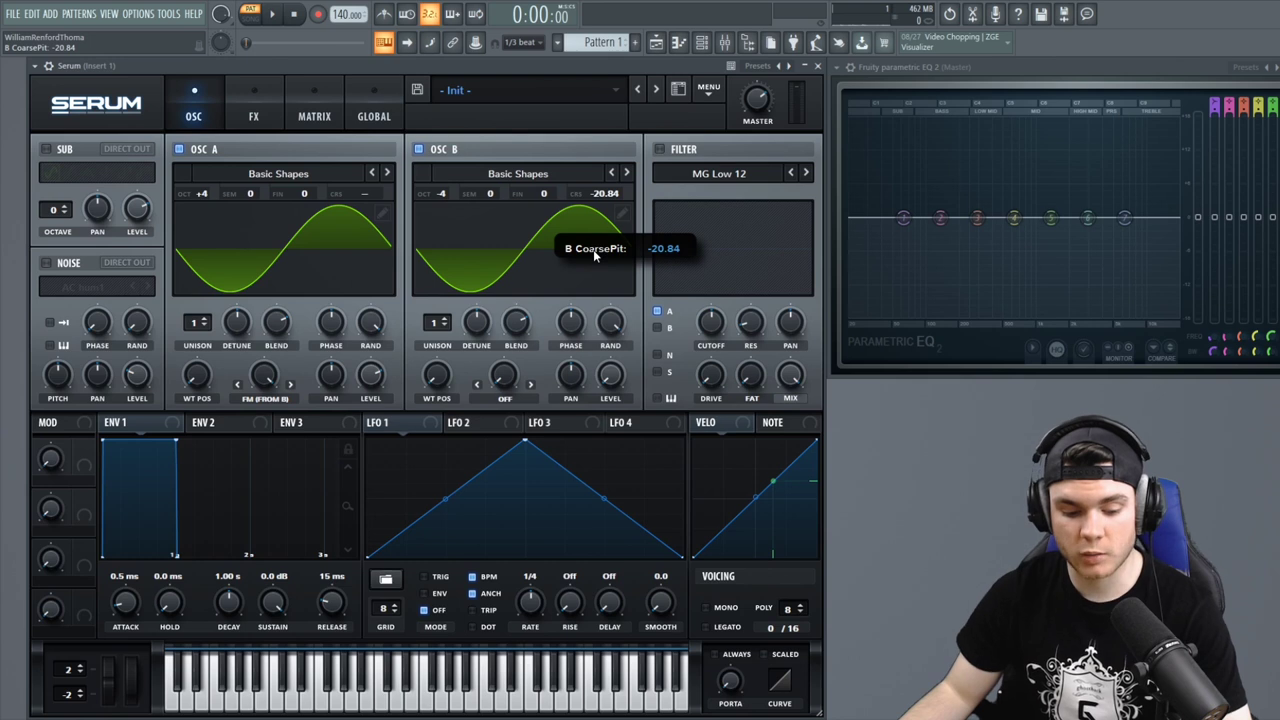
left_click_drag(593, 249, 594, 222)
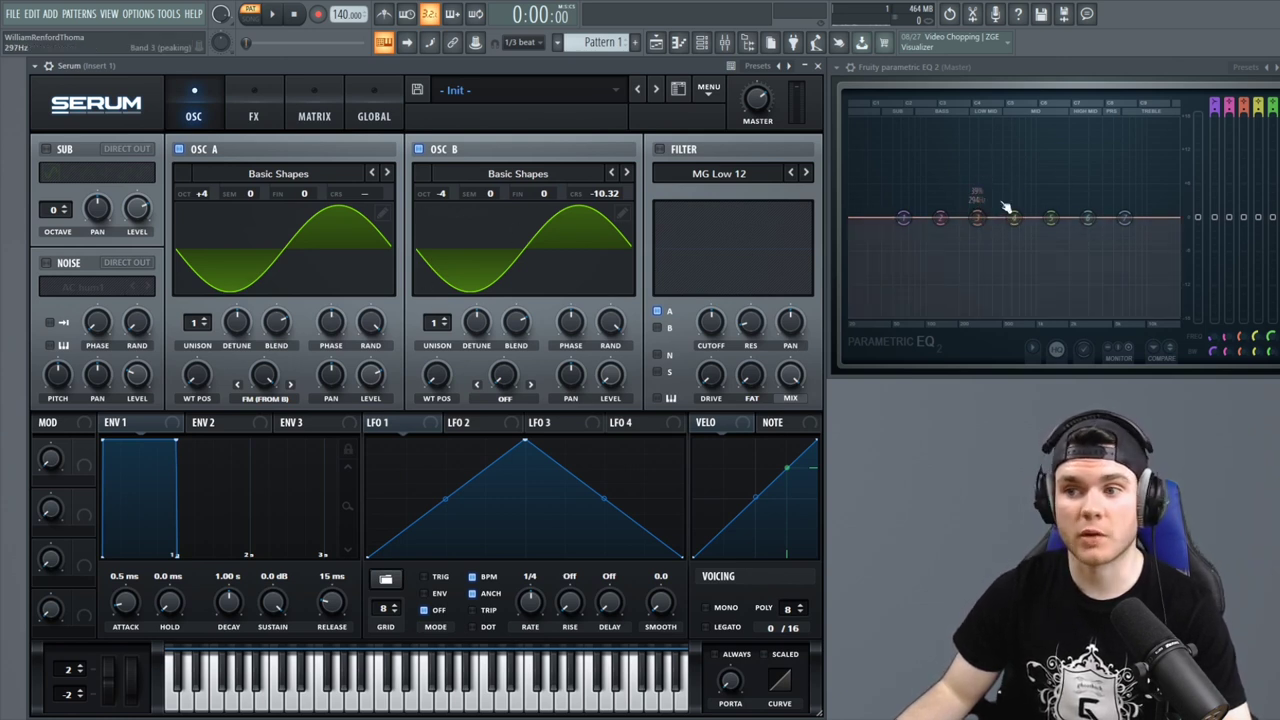
key("z")
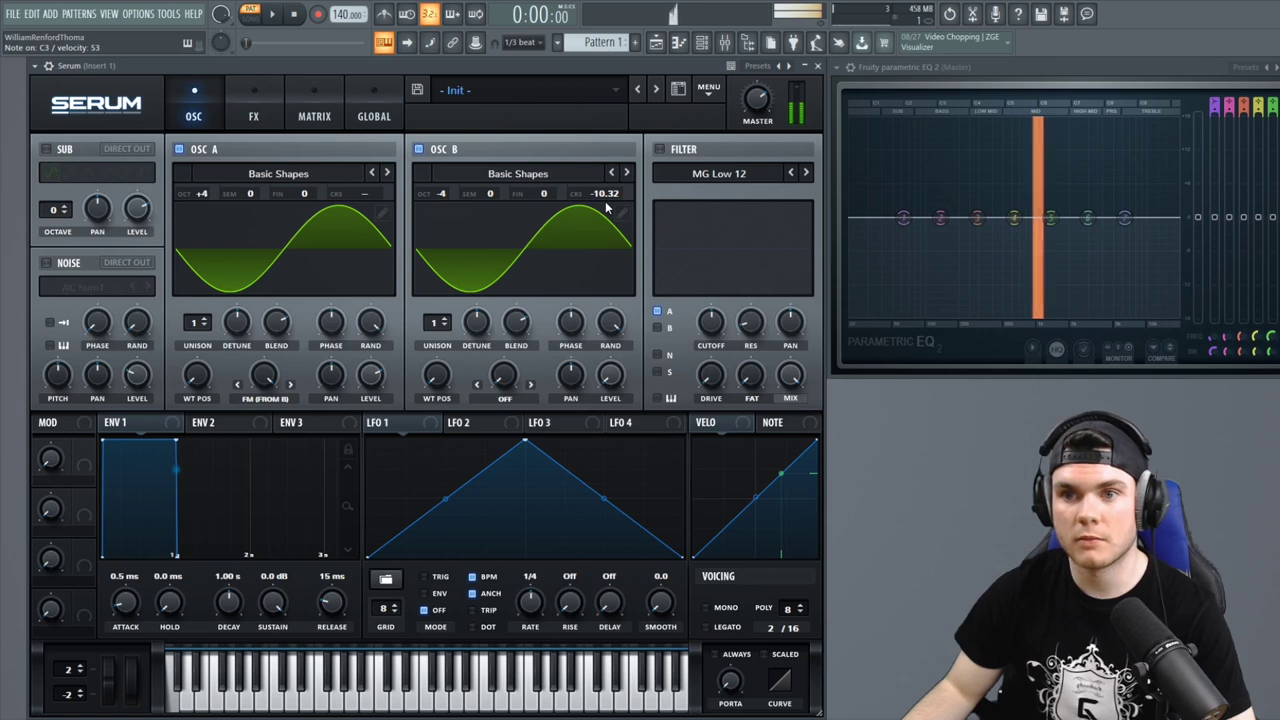
- Move oscillator B's wavetable position to the falling saw shape and sweep oscillator A's FM amount down to 0% and back up
left_click_drag(435, 376, 437, 352)
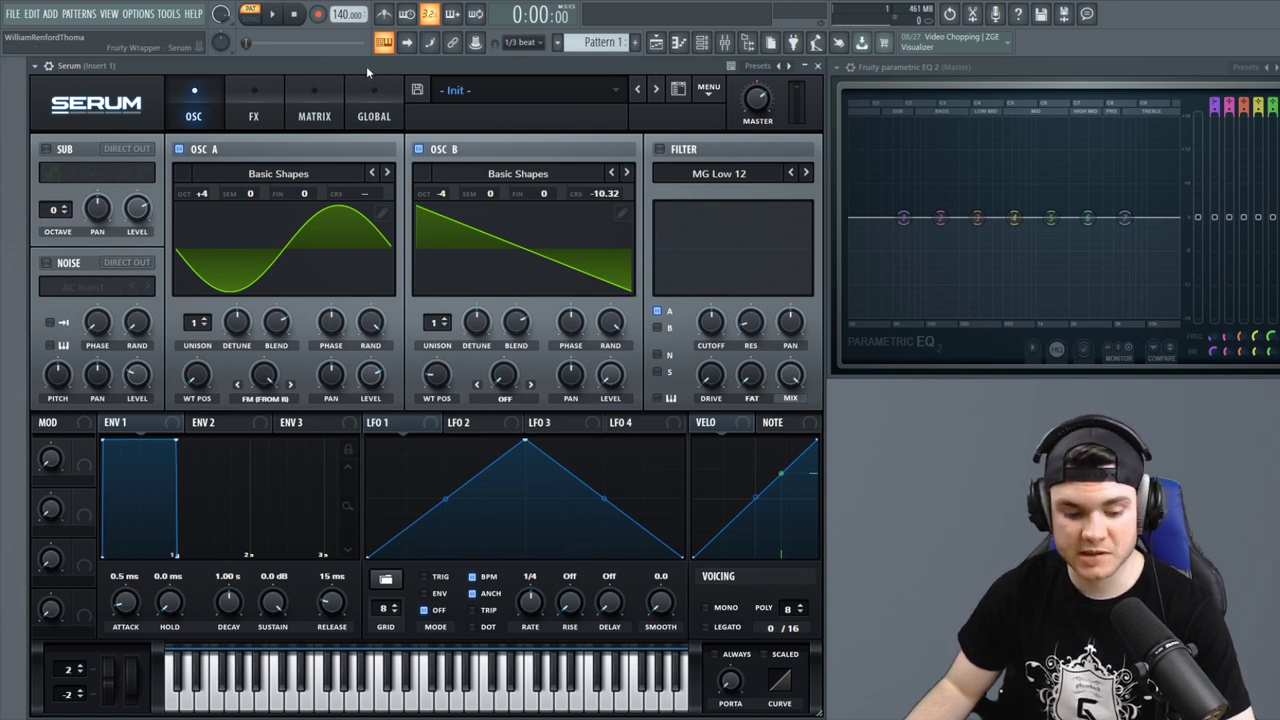
key("z")
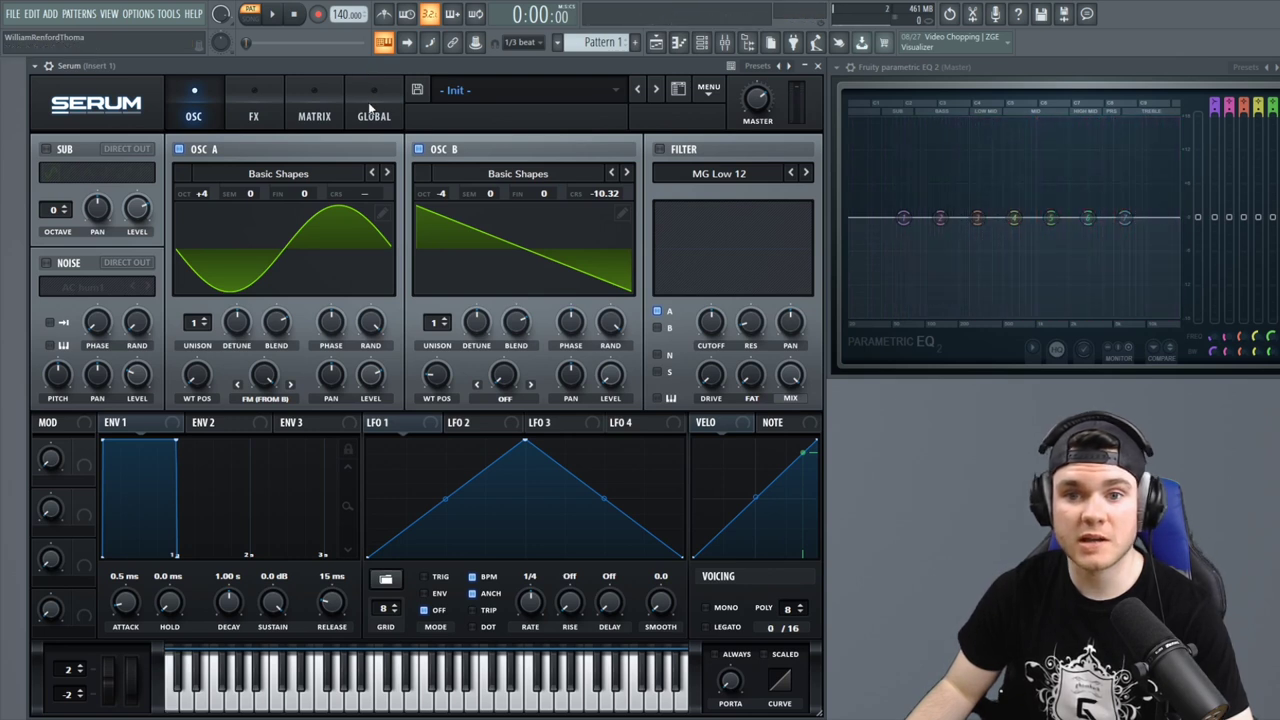
left_click_drag(264, 375, 271, 505)
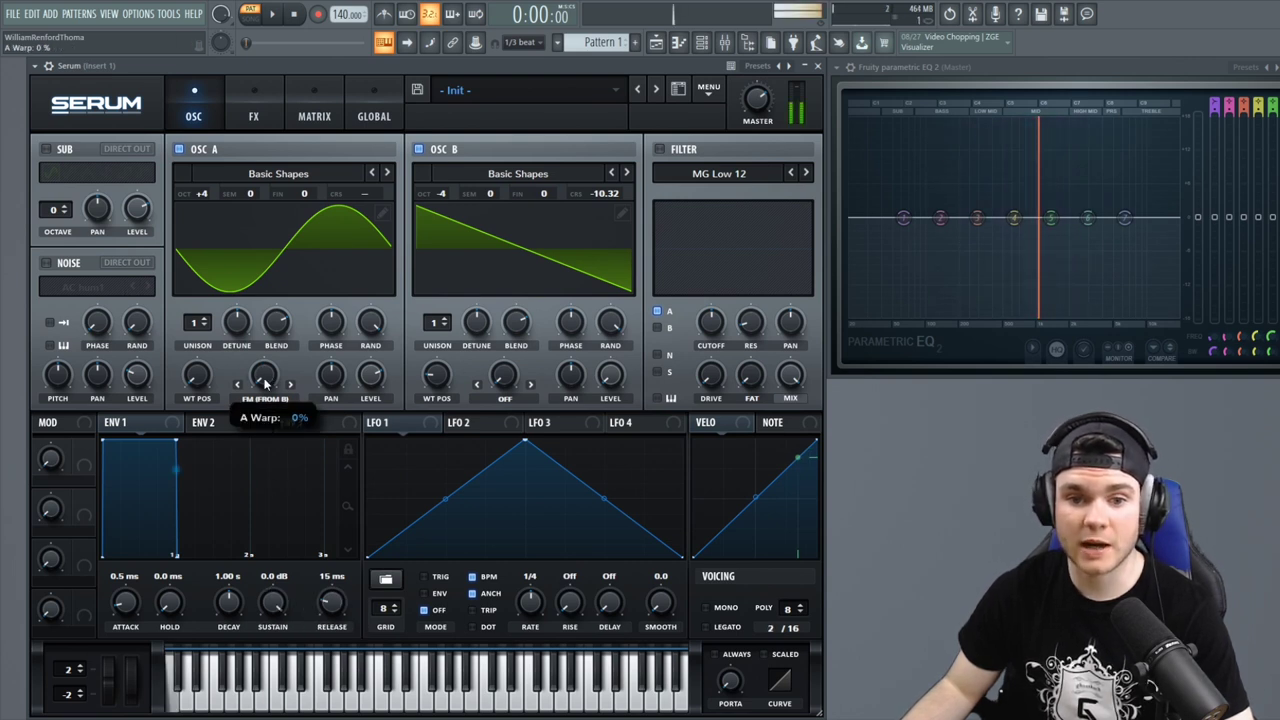
left_click_drag(265, 383, 298, 133)
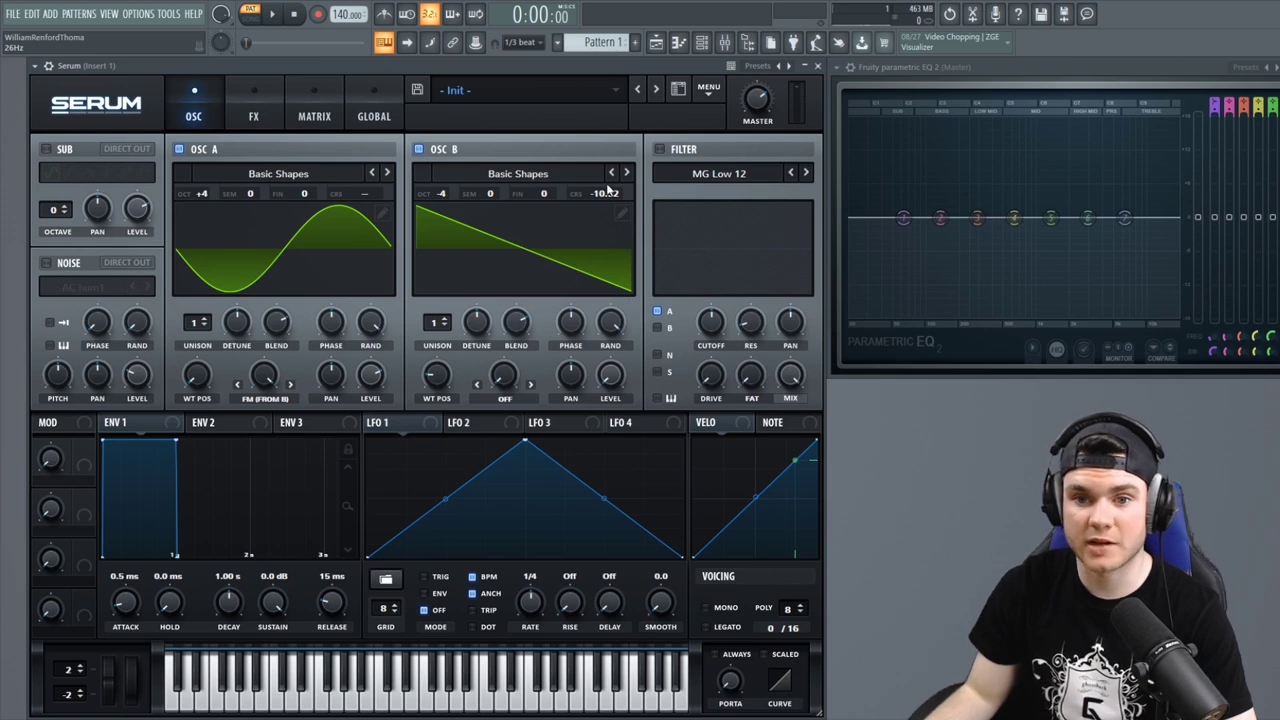
- Switch oscillator B back to the Basic Shapes wavetable and move its wavetable position to the square shape
left_click_drag(460, 245, 455, 239)
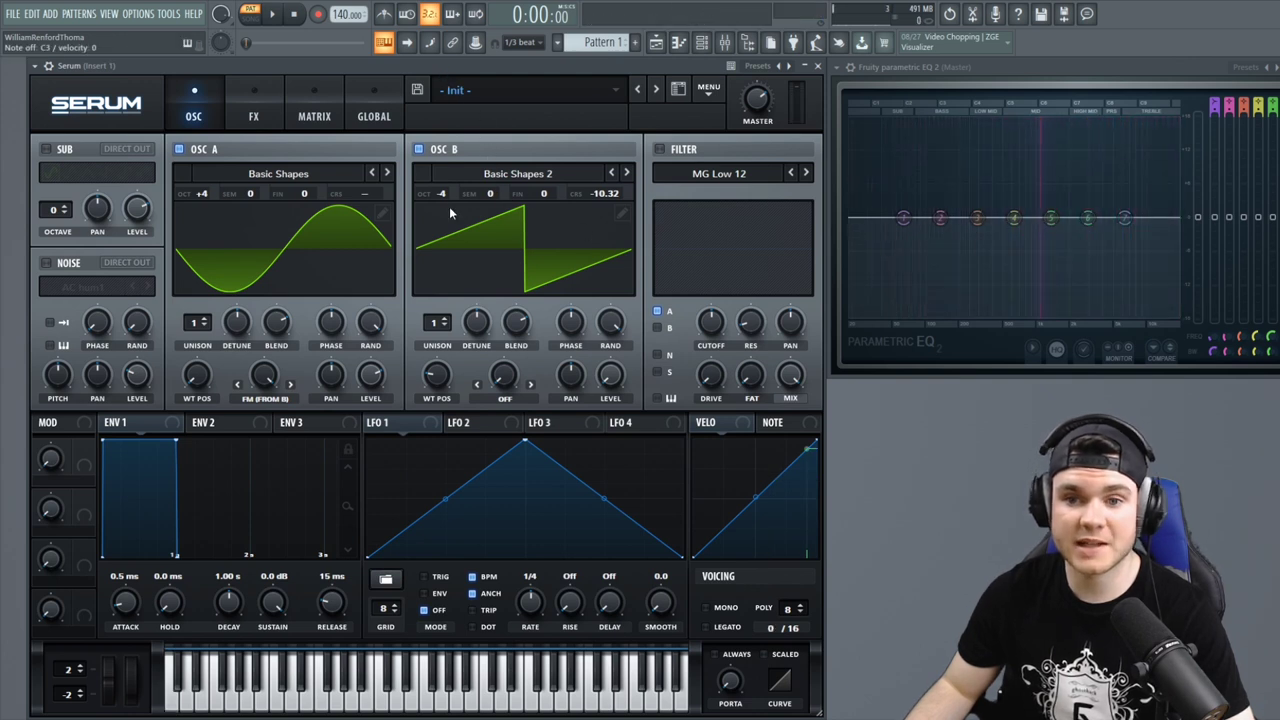
left_click(623, 172)
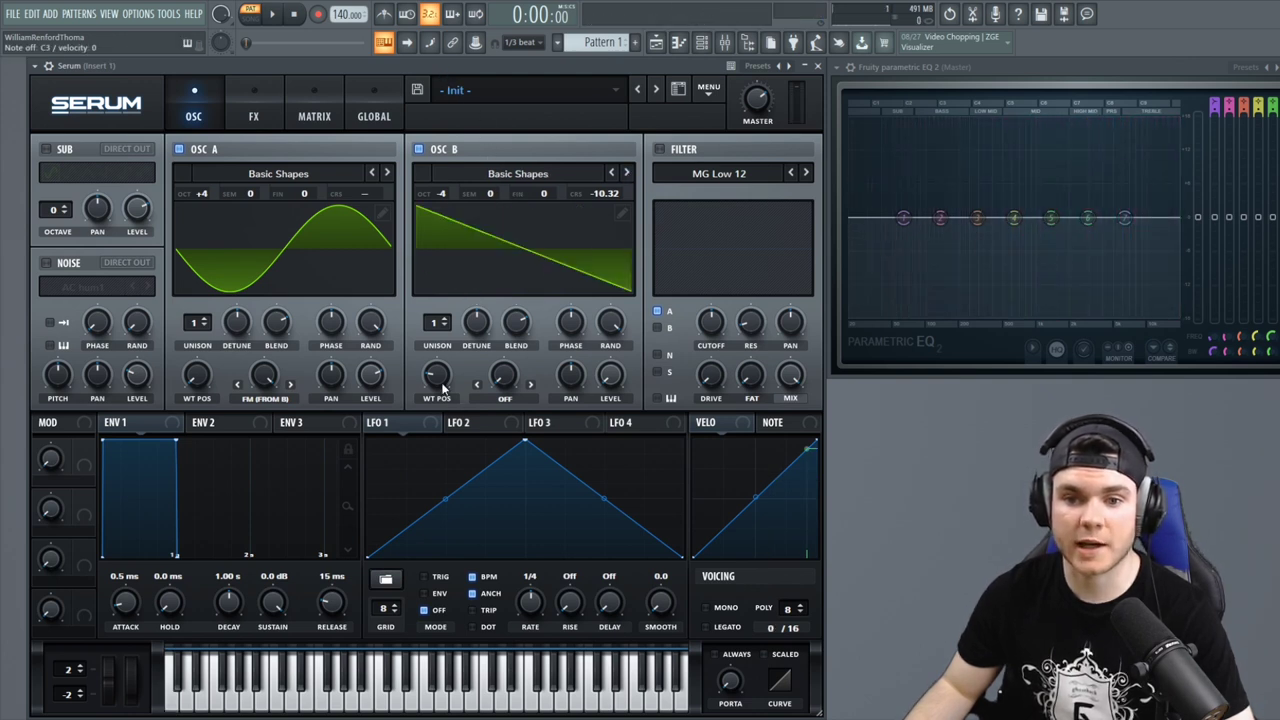
left_click_drag(443, 372, 443, 340)
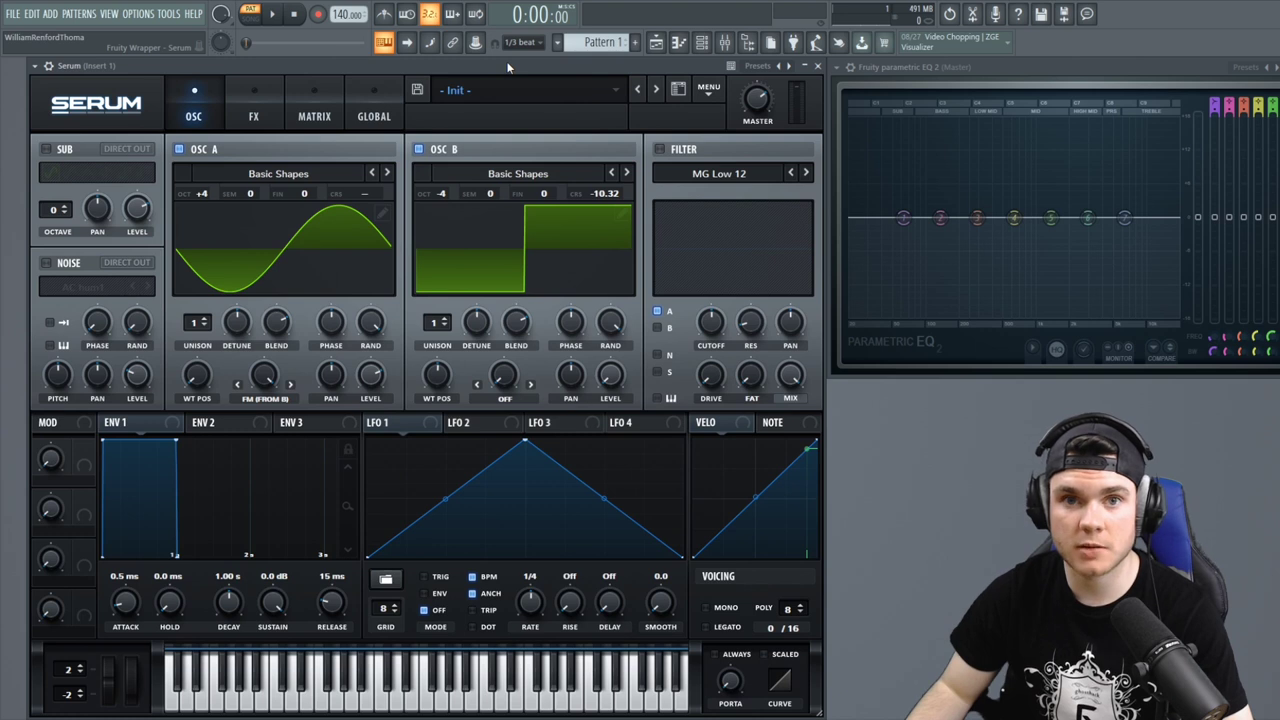
key("z")
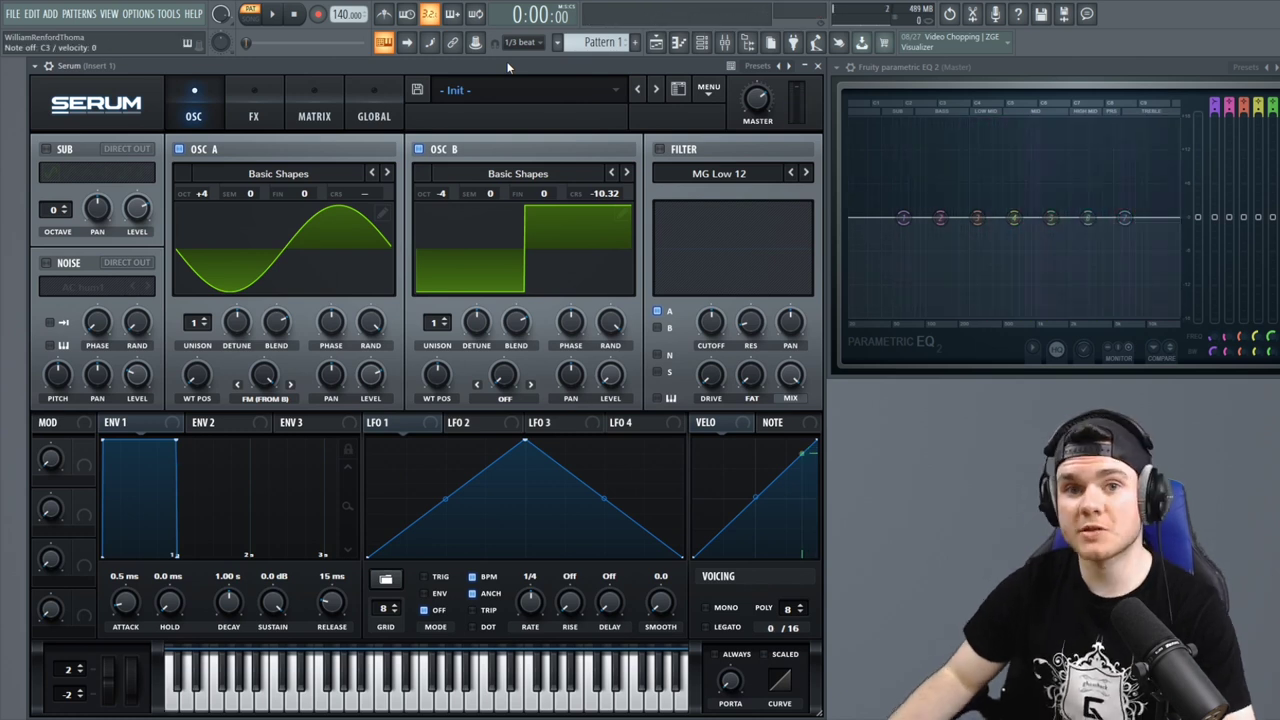
- Step oscillator B's wavetable position through the narrower pulse and higher shapes, and return it to the sine wave
left_click_drag(440, 377, 495, 238)
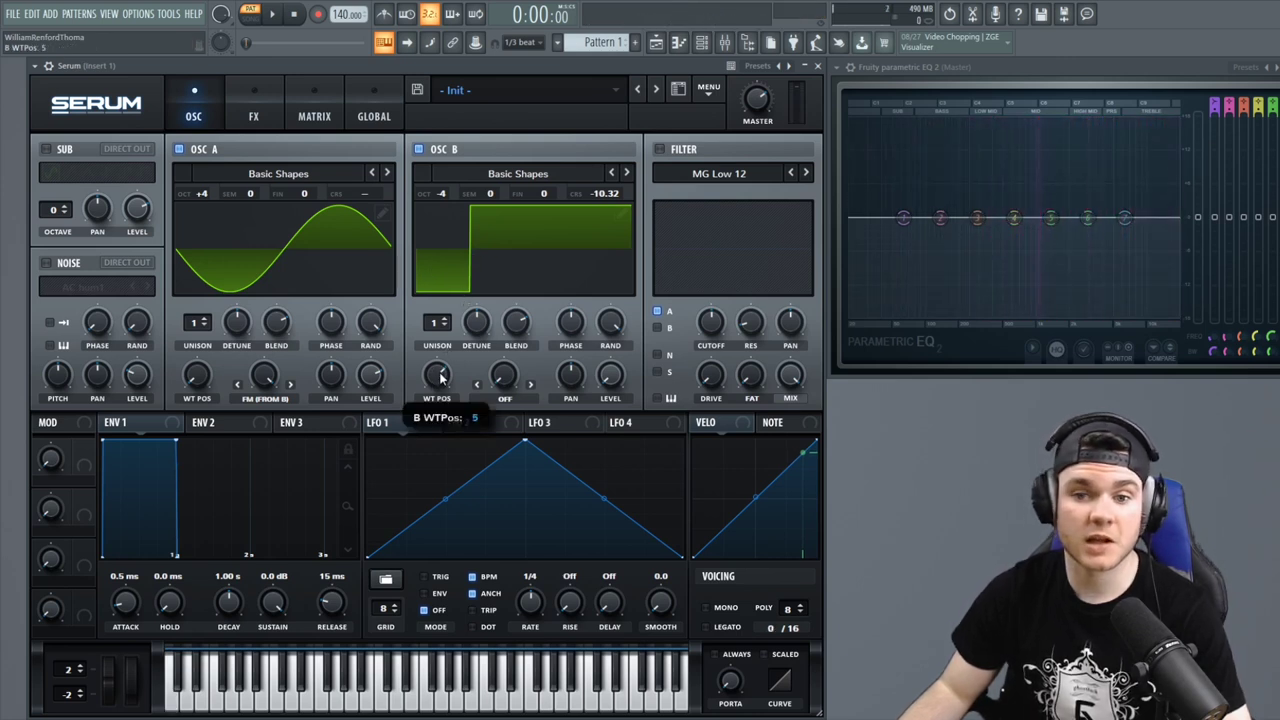
left_click_drag(442, 378, 444, 375)
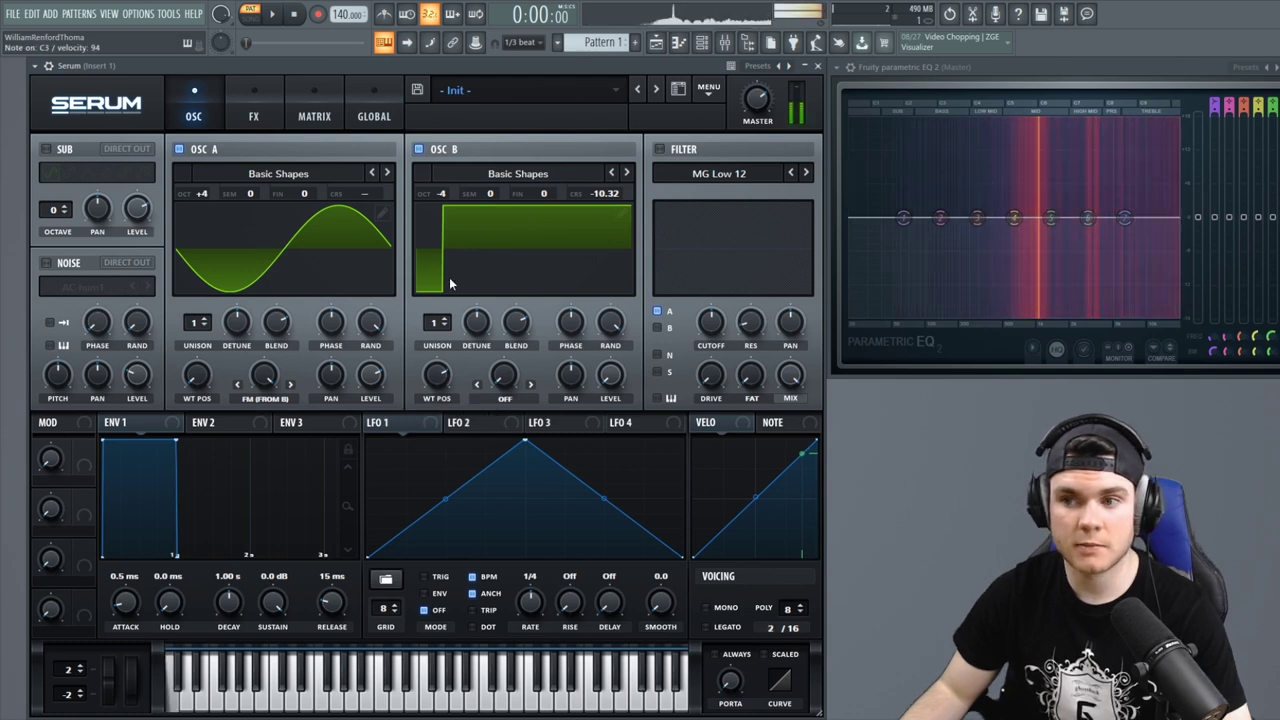
left_click_drag(449, 284, 458, 244)
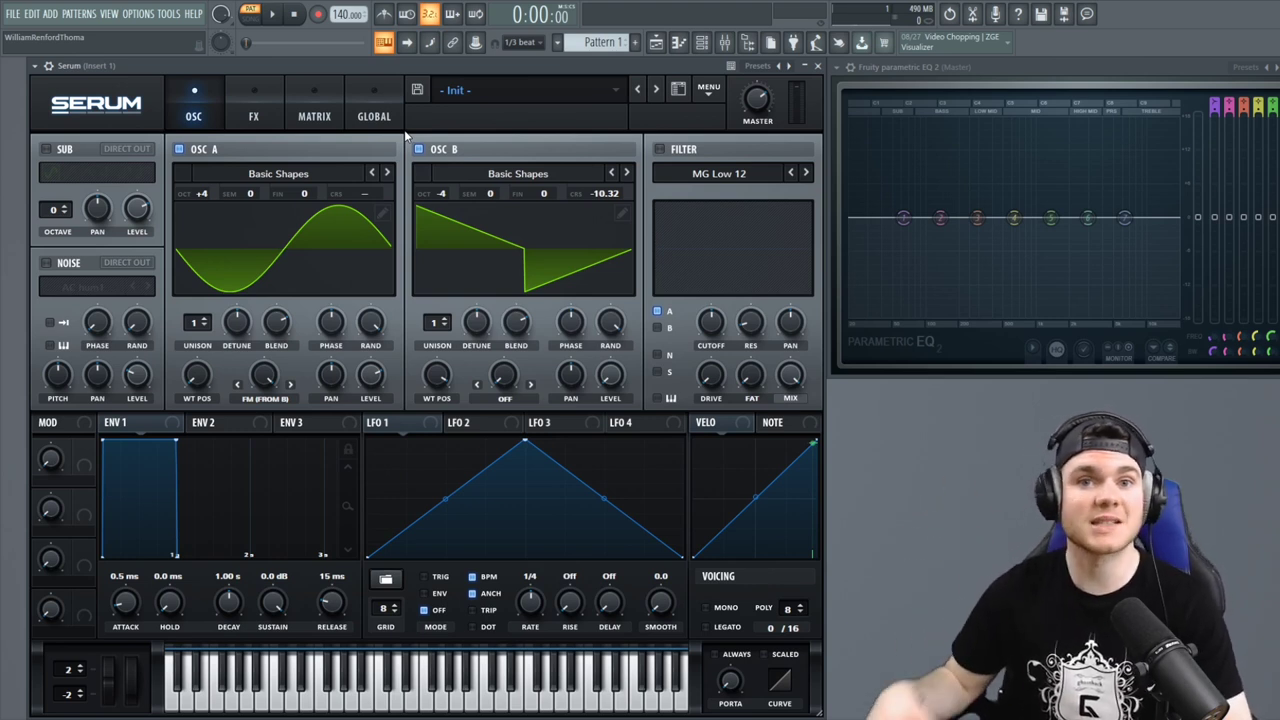
left_click_drag(436, 375, 425, 515)
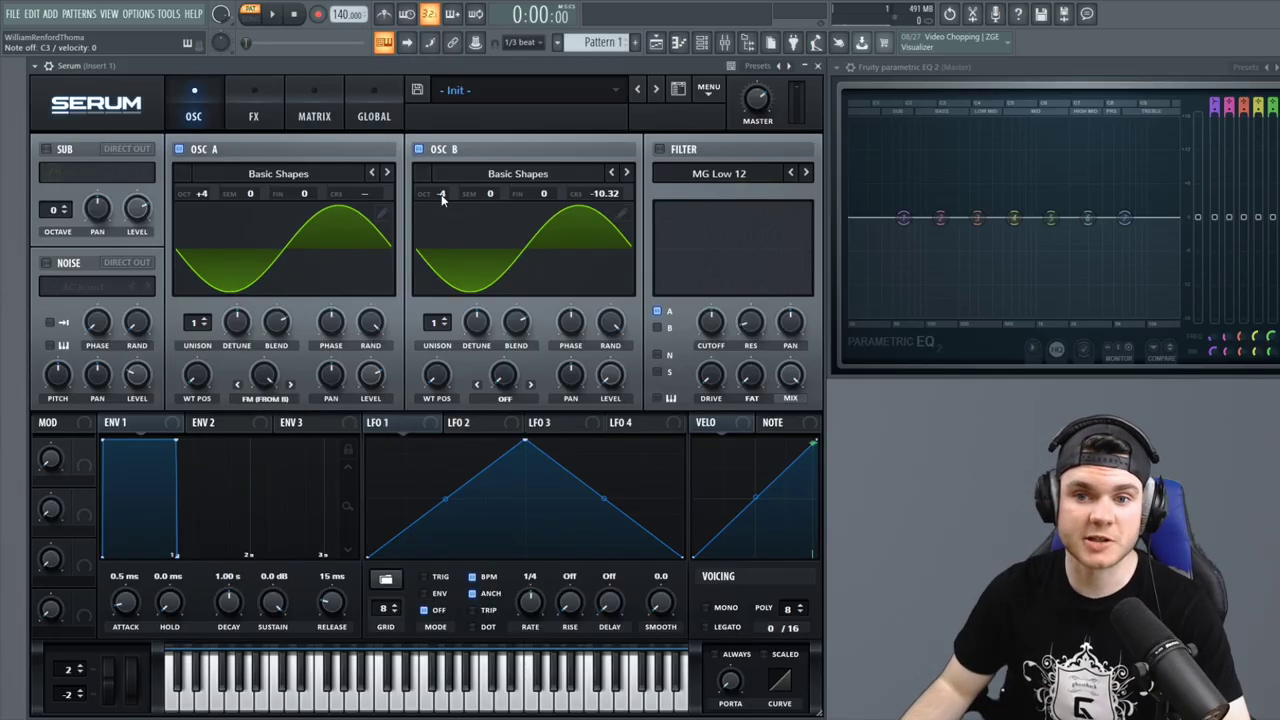
- Audition oscillator B at octaves +2 and -2, and set its octave to 0
left_click(442, 195)
left_click_drag(446, 204, 454, 88)
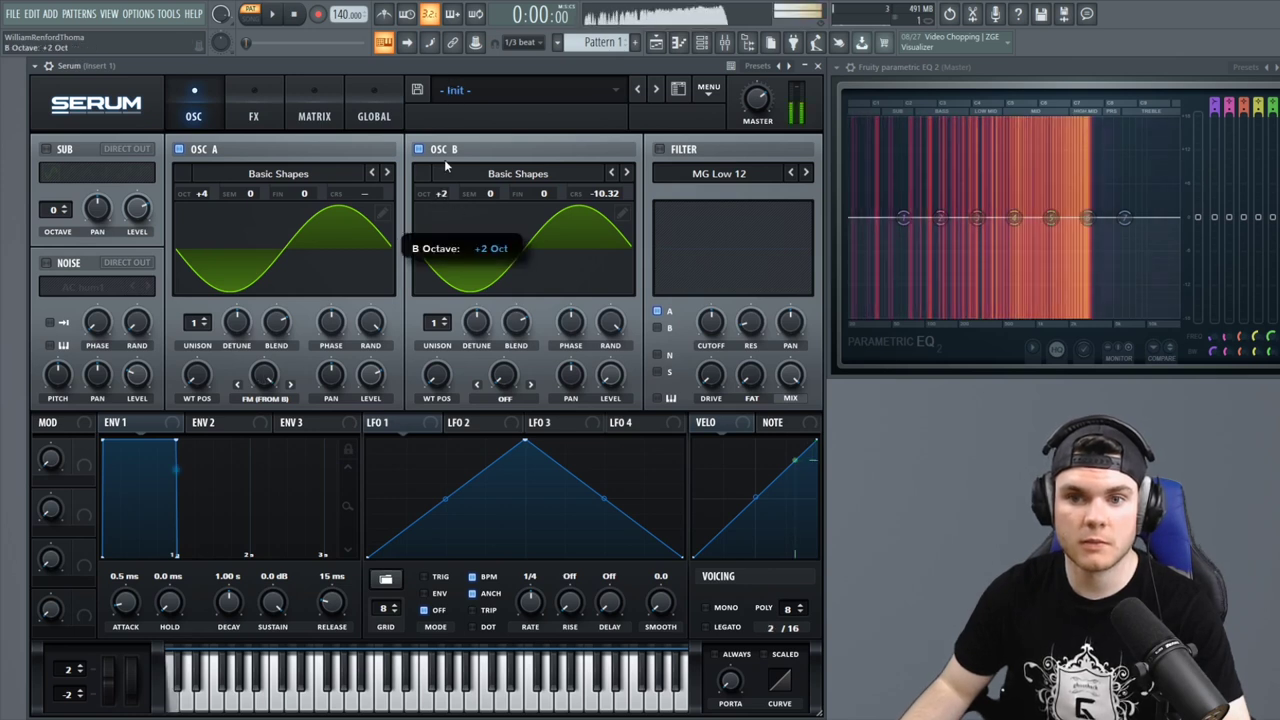
left_click_drag(446, 198, 443, 257)
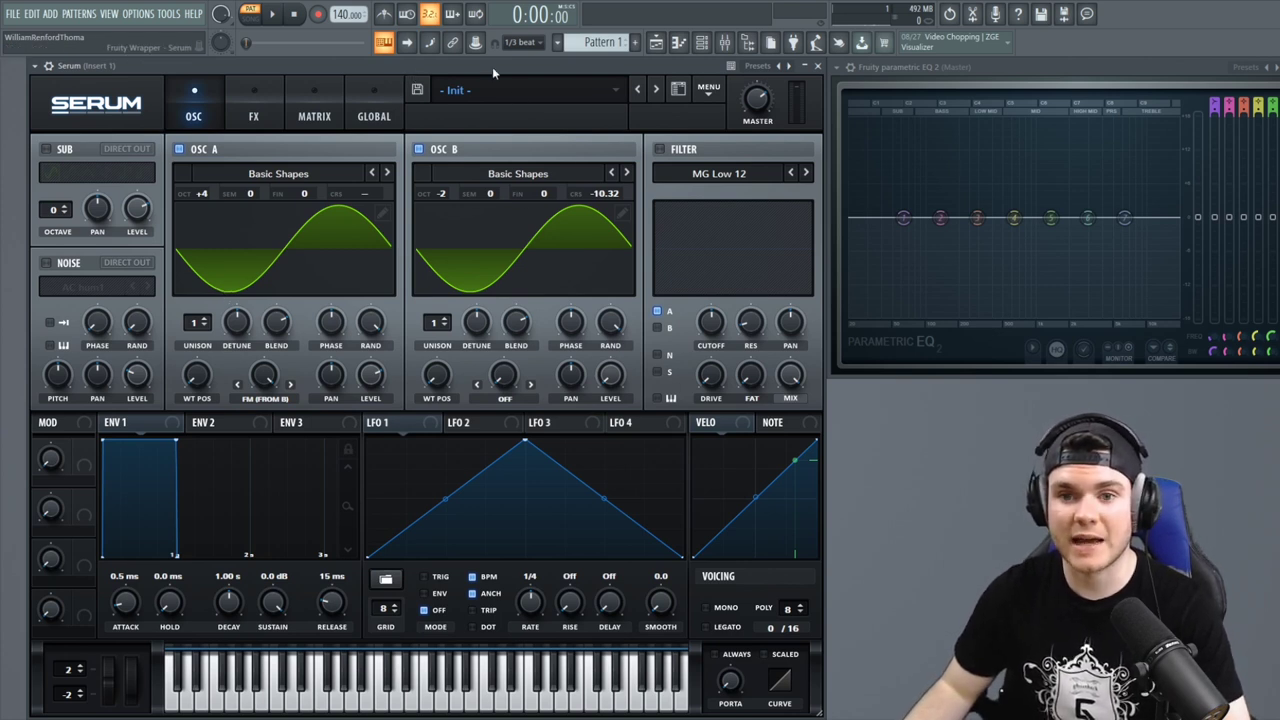
left_click_drag(441, 193, 446, 158)
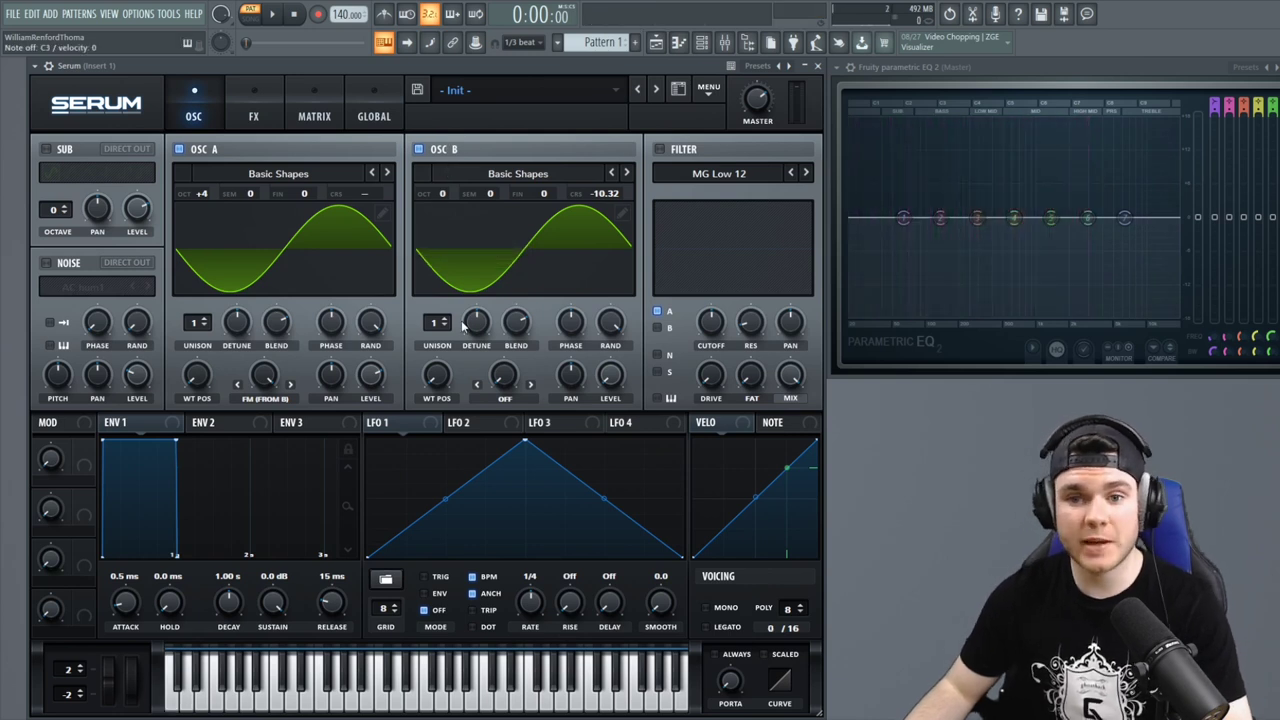
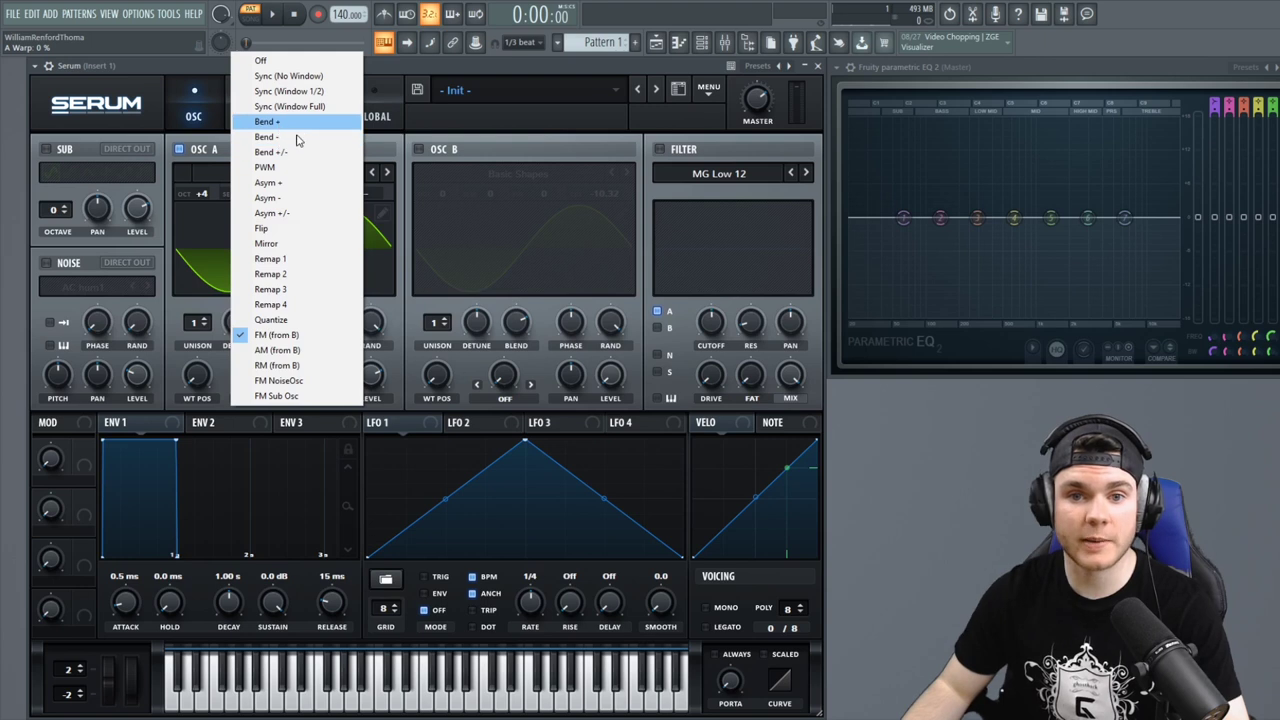
- Change oscillator A's warp mode to Bend -, and to Bend +/-, trying out the bend amount in each mode
left_click(296, 139)
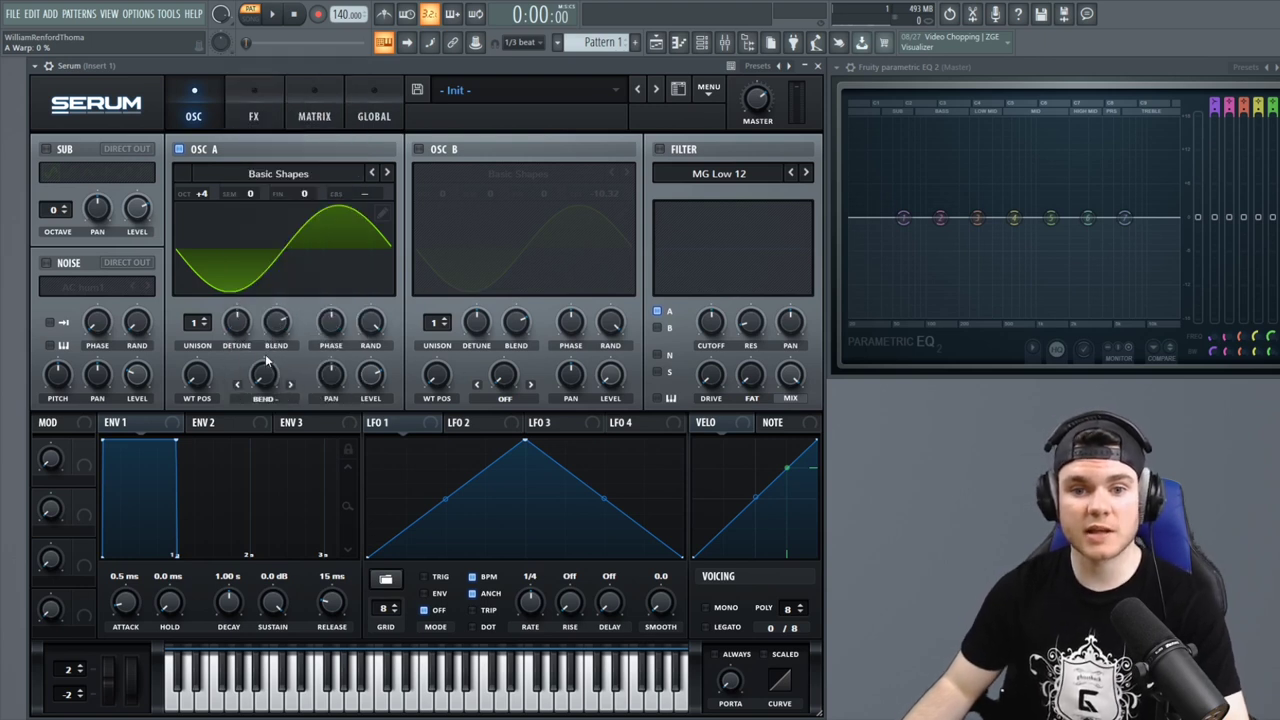
mouse_move(266, 372)
left_mouse_down()
mouse_move(284, 212)
mouse_move(276, 352)
left_mouse_up()
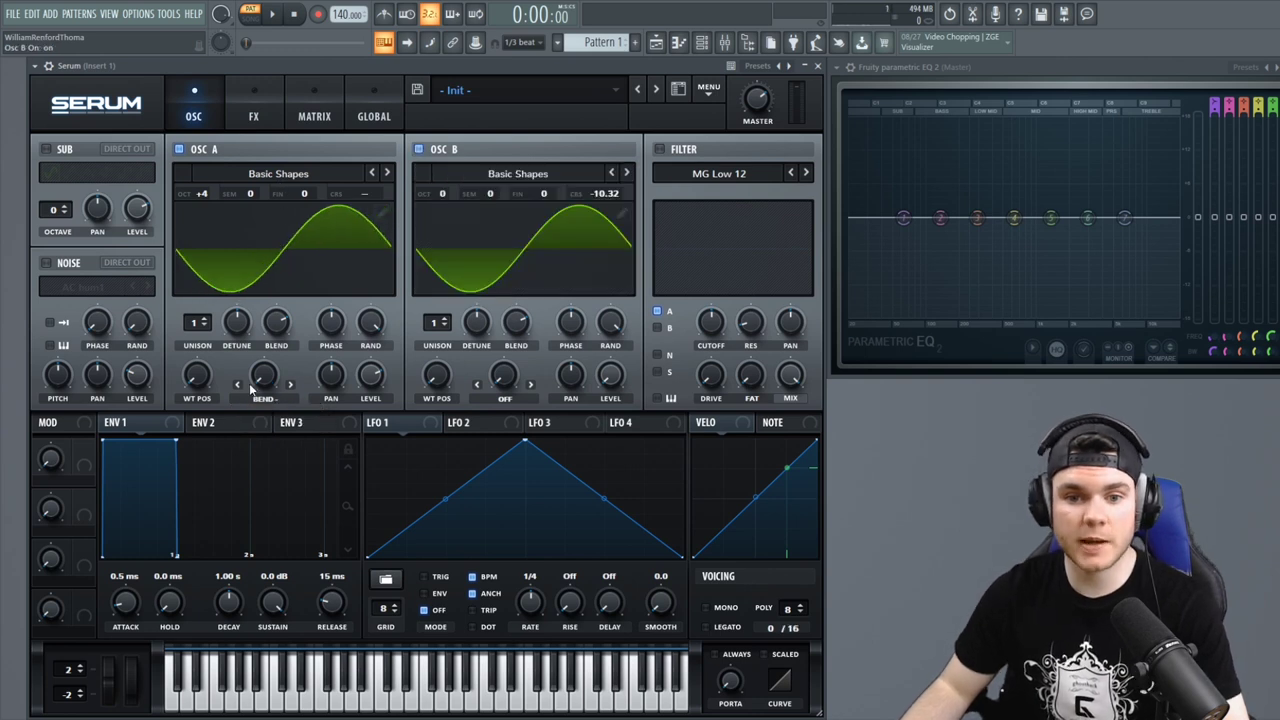
left_click(290, 385)
left_click_drag(265, 375, 272, 316)
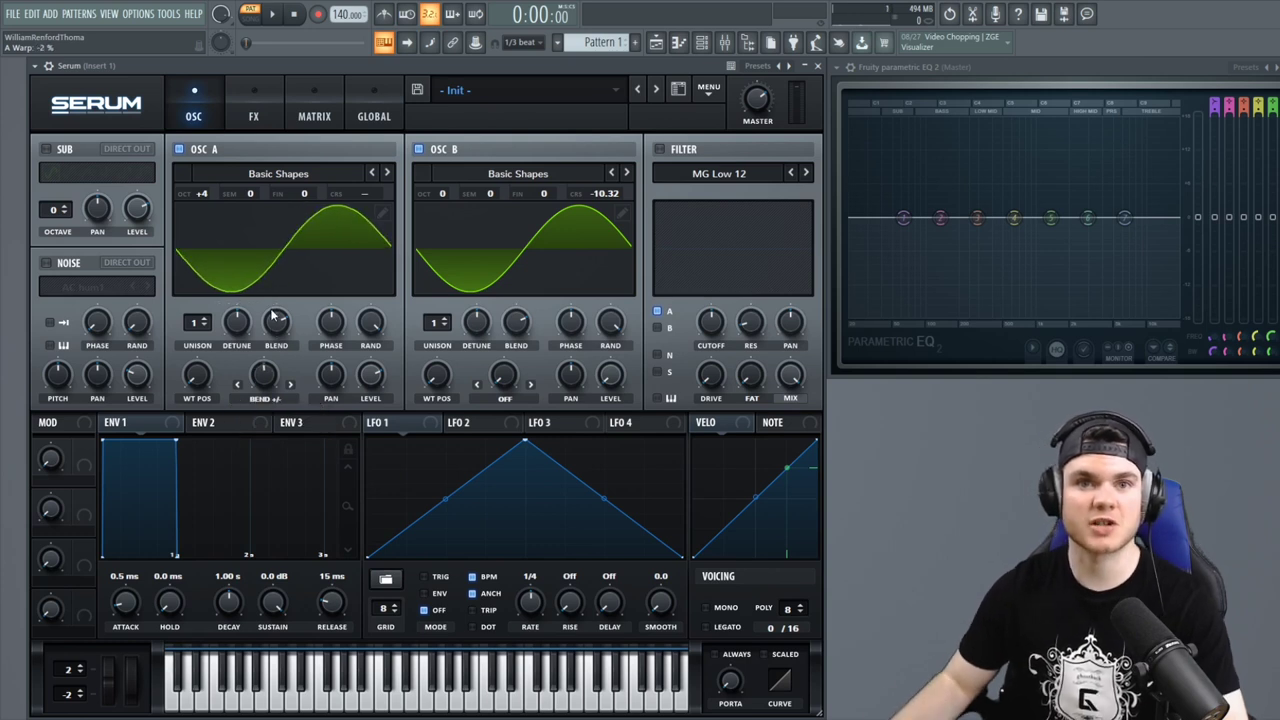
left_click_drag(265, 376, 276, 346)
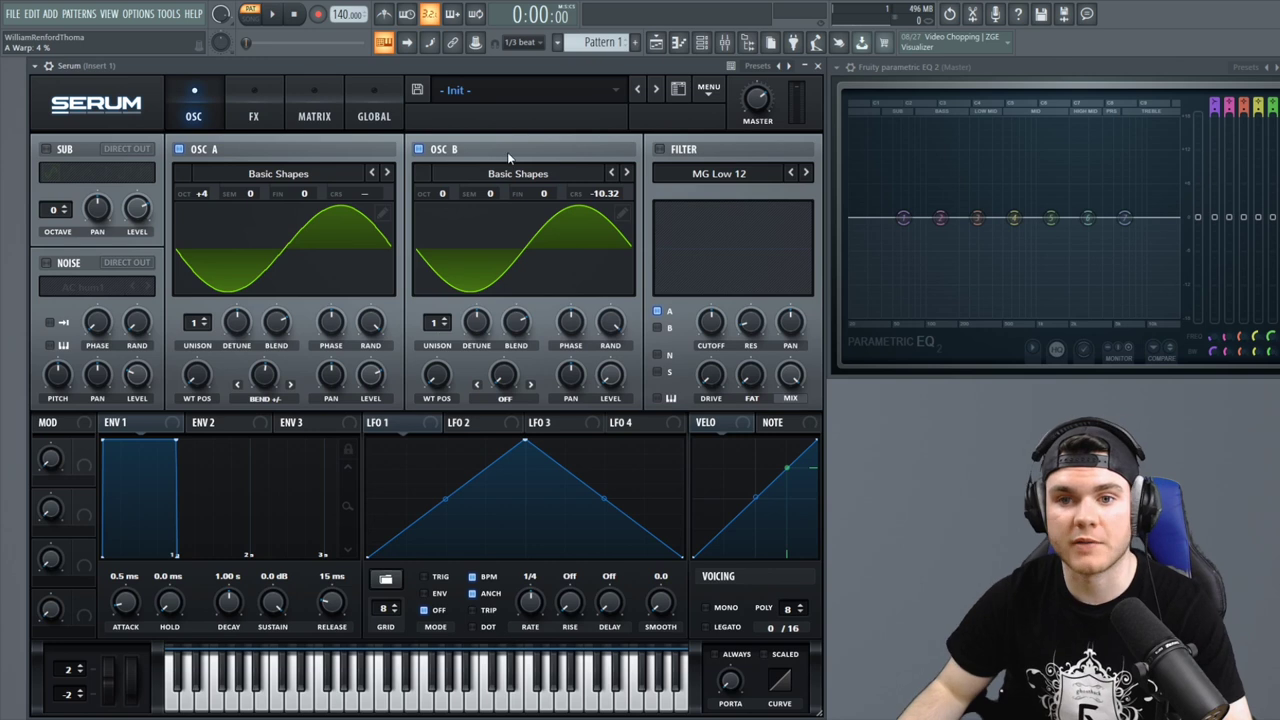
- Shift oscillator B's octave and return it to 0, and switch oscillator B off
left_click_drag(442, 193, 459, 173)
left_click_drag(466, 95, 450, 192)
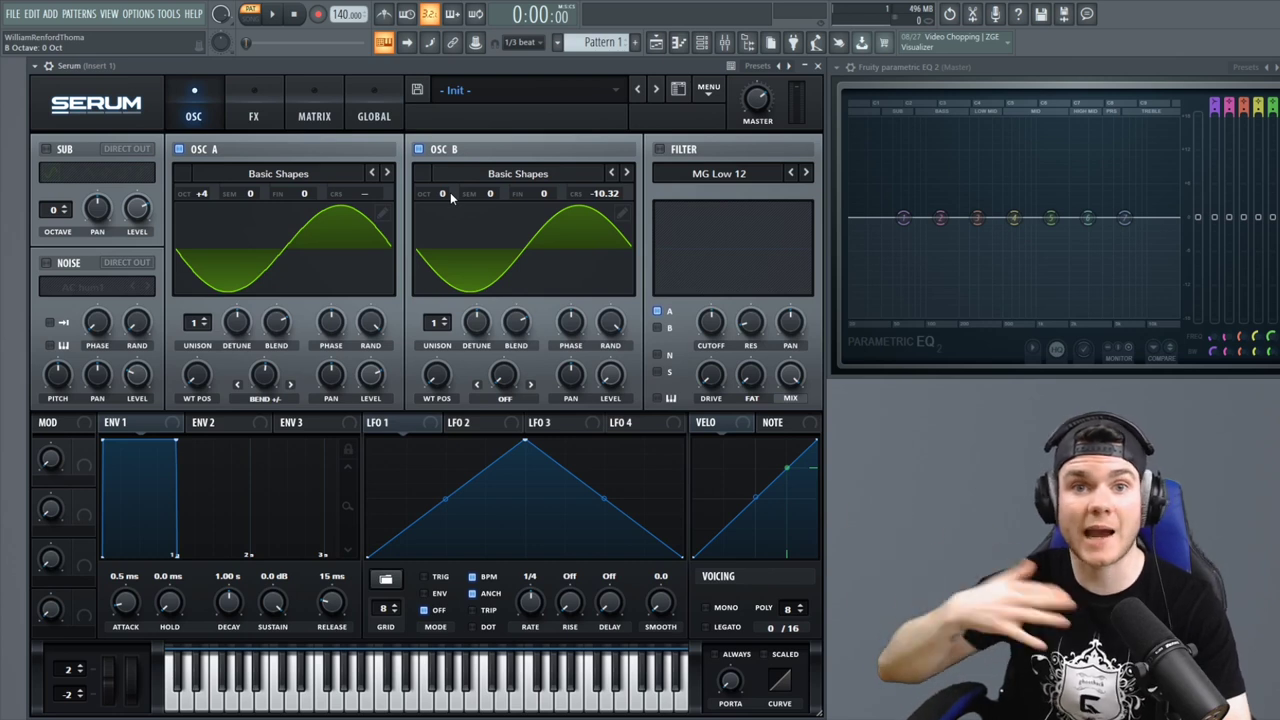
left_click(419, 148)
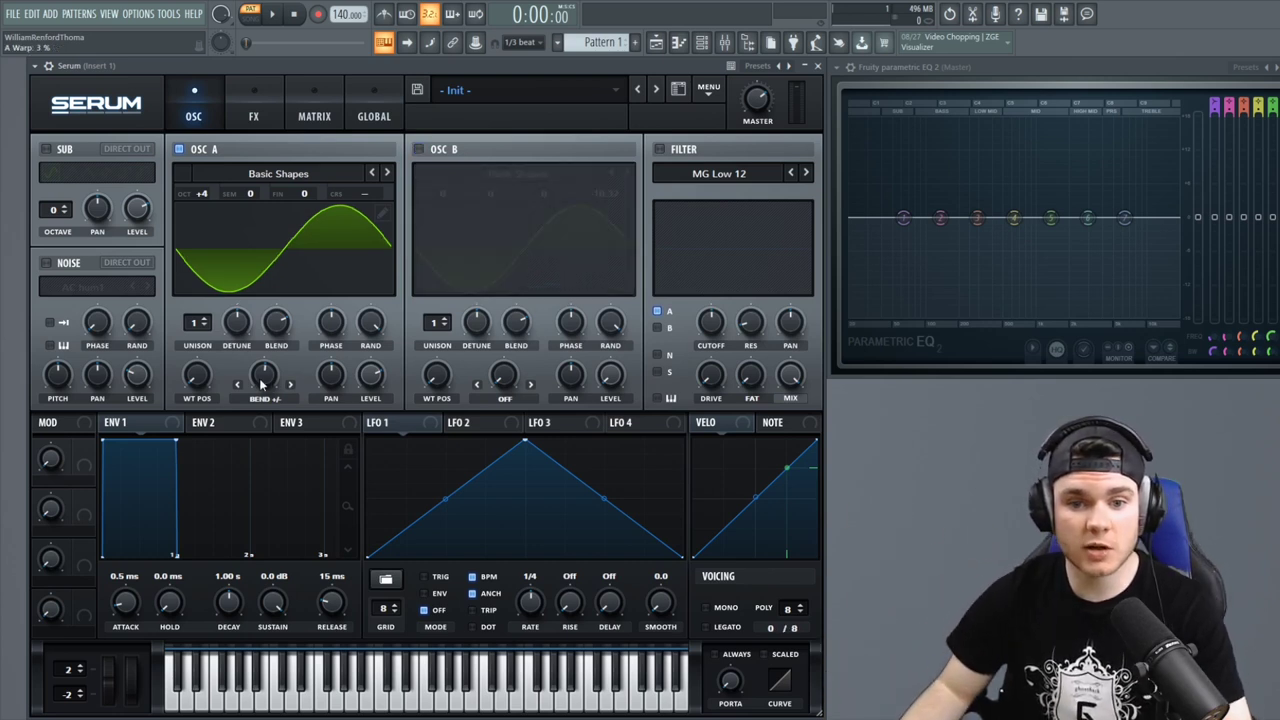
- Sweep oscillator A's Bend +/- amount repeatedly between -99% and near 0% to compare the bent wave with the sine, finishing strongly negative
left_click_drag(265, 375, 258, 490)
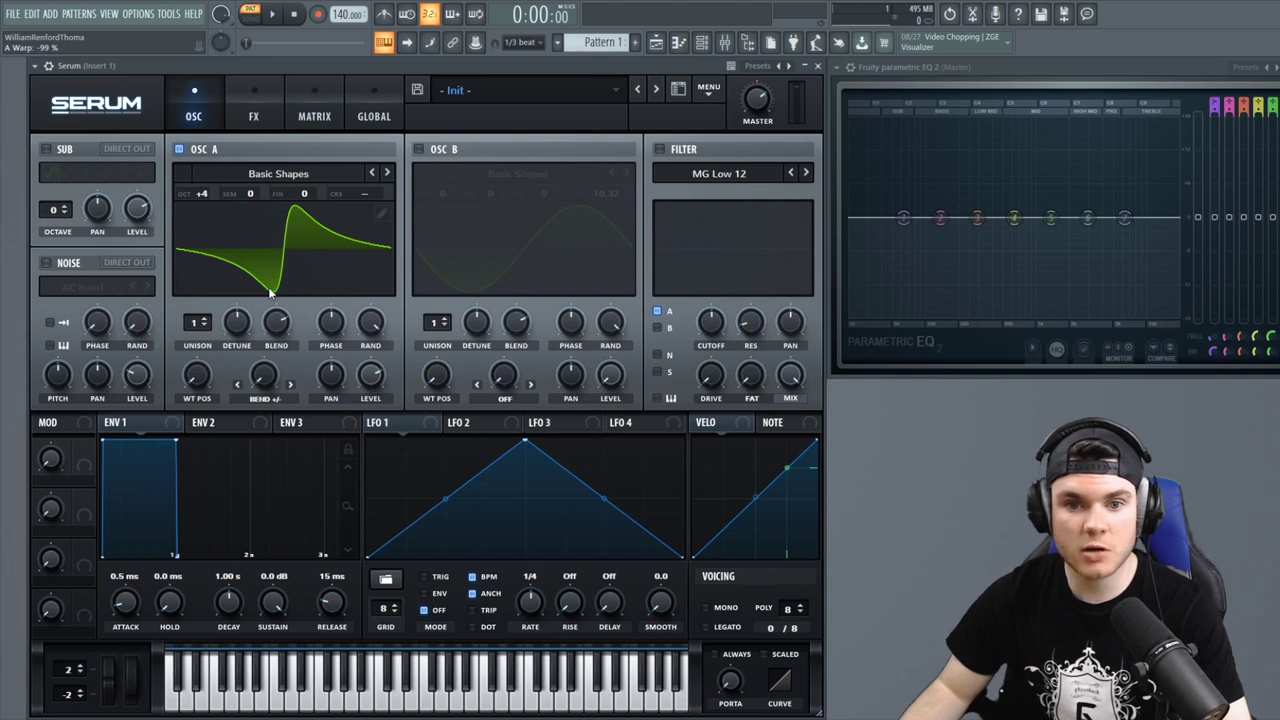
left_click(300, 212)
left_click(295, 217)
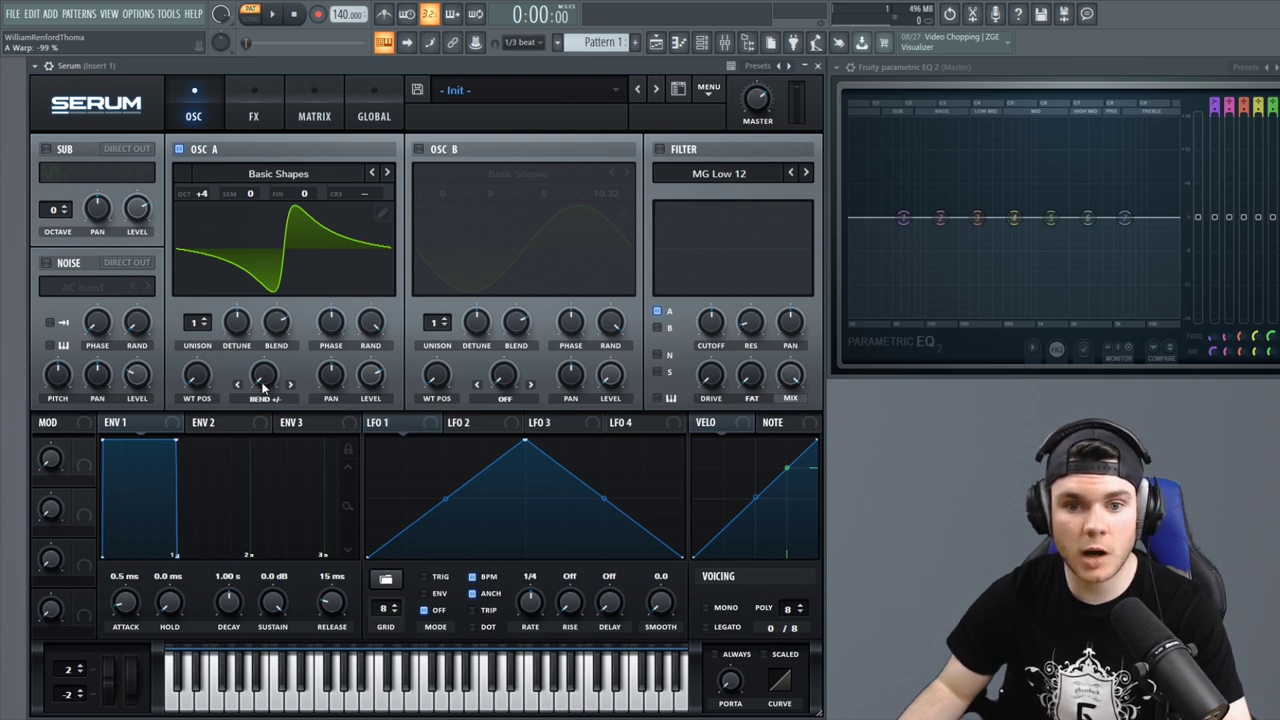
left_click_drag(265, 388, 276, 312)
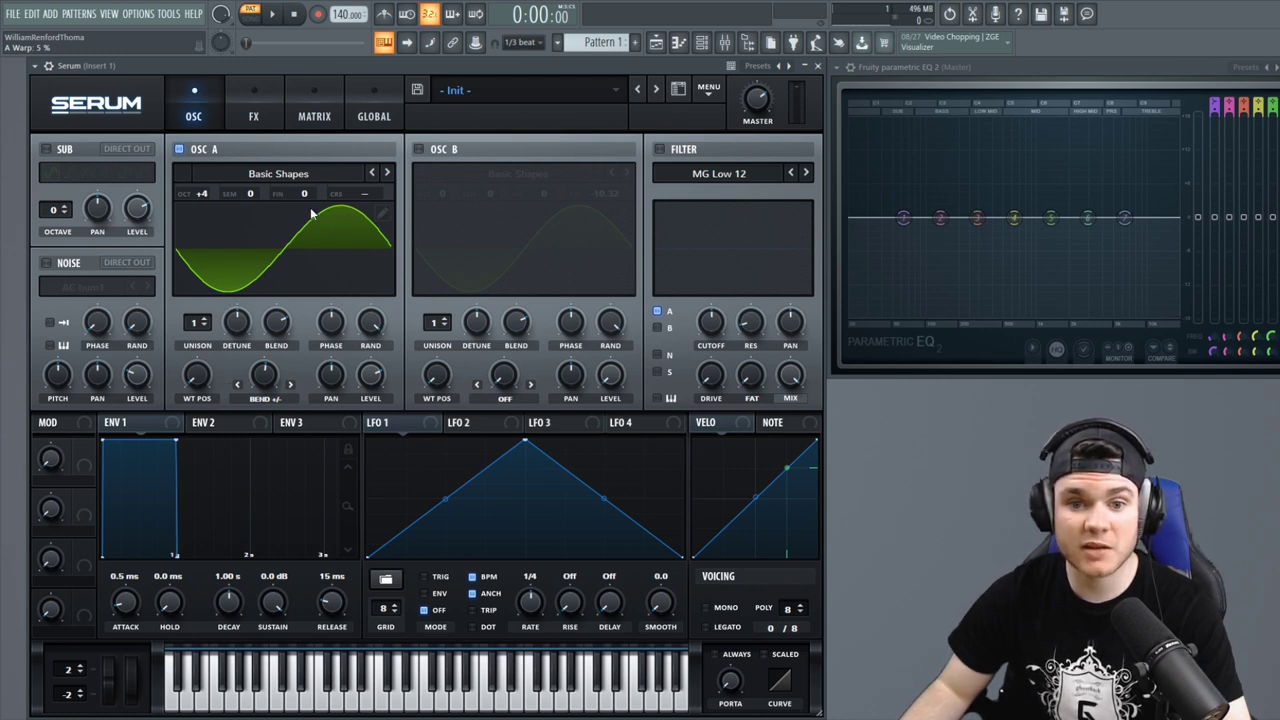
left_click_drag(267, 381, 261, 494)
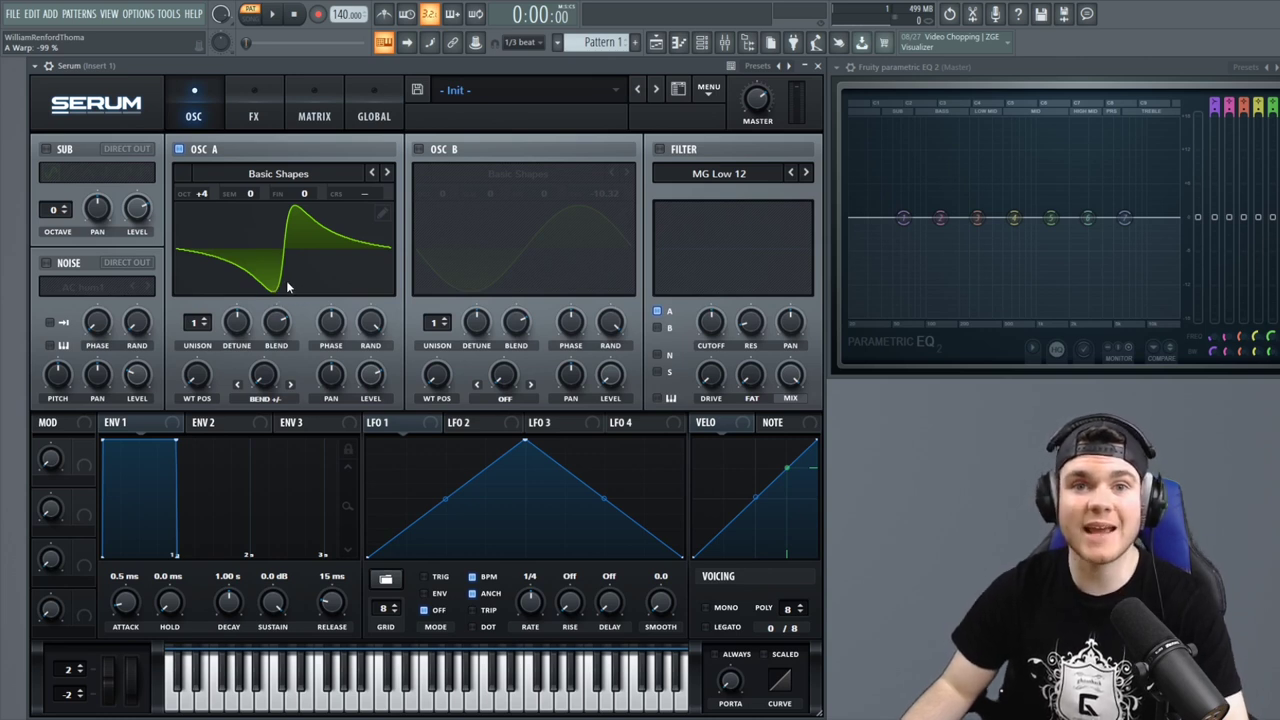
left_click_drag(264, 375, 280, 318)
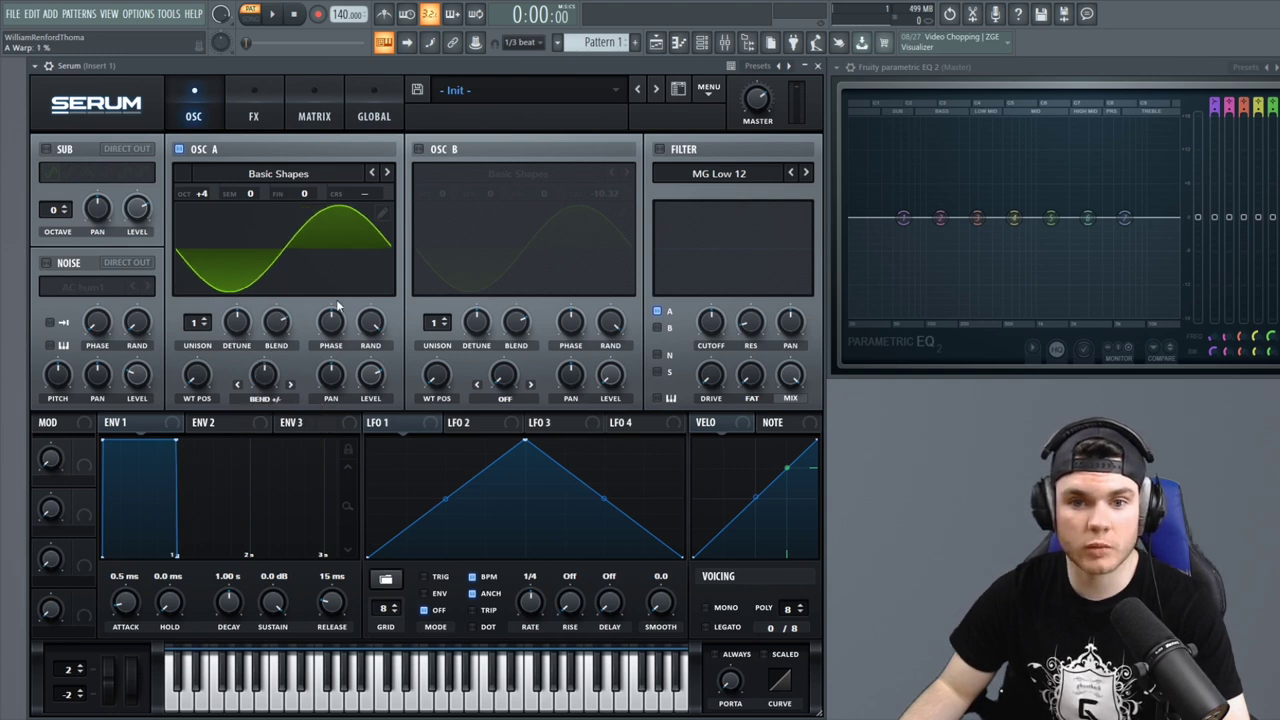
left_click_drag(266, 376, 276, 466)
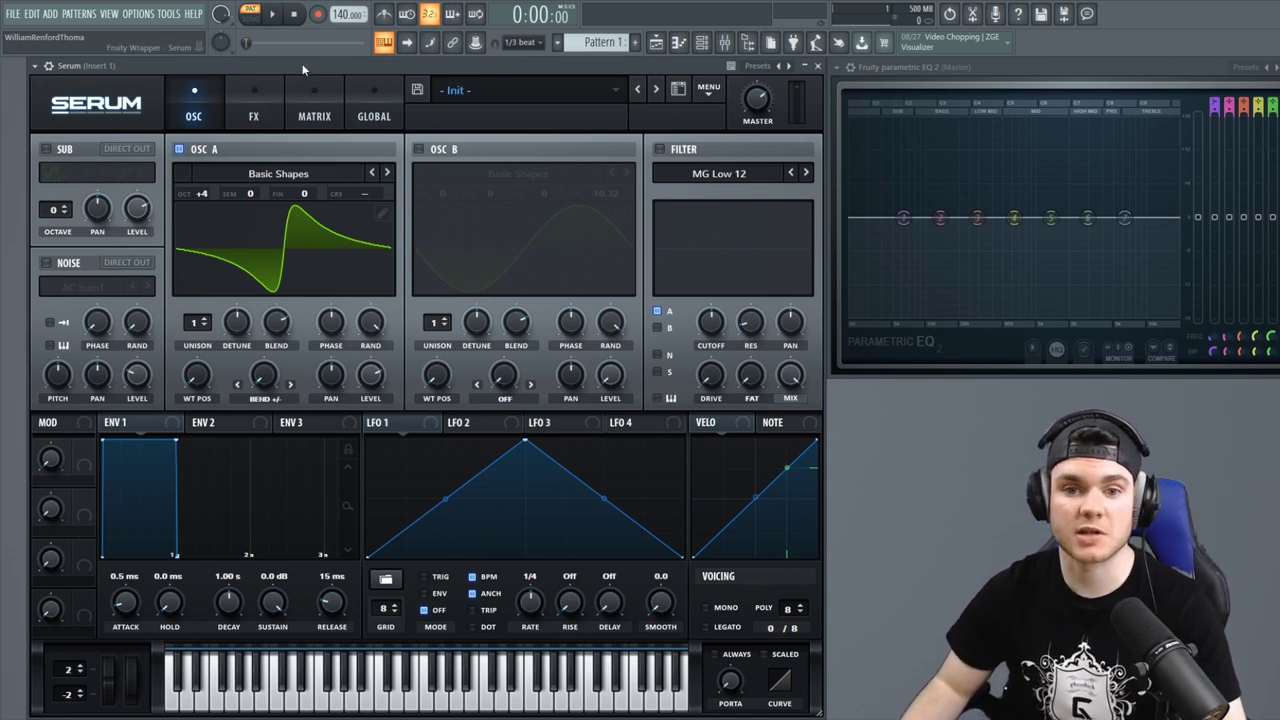
- Set oscillator A's octave to 0 and audition its sine with the warp mode on Bend -
left_click_drag(202, 193, 205, 322)
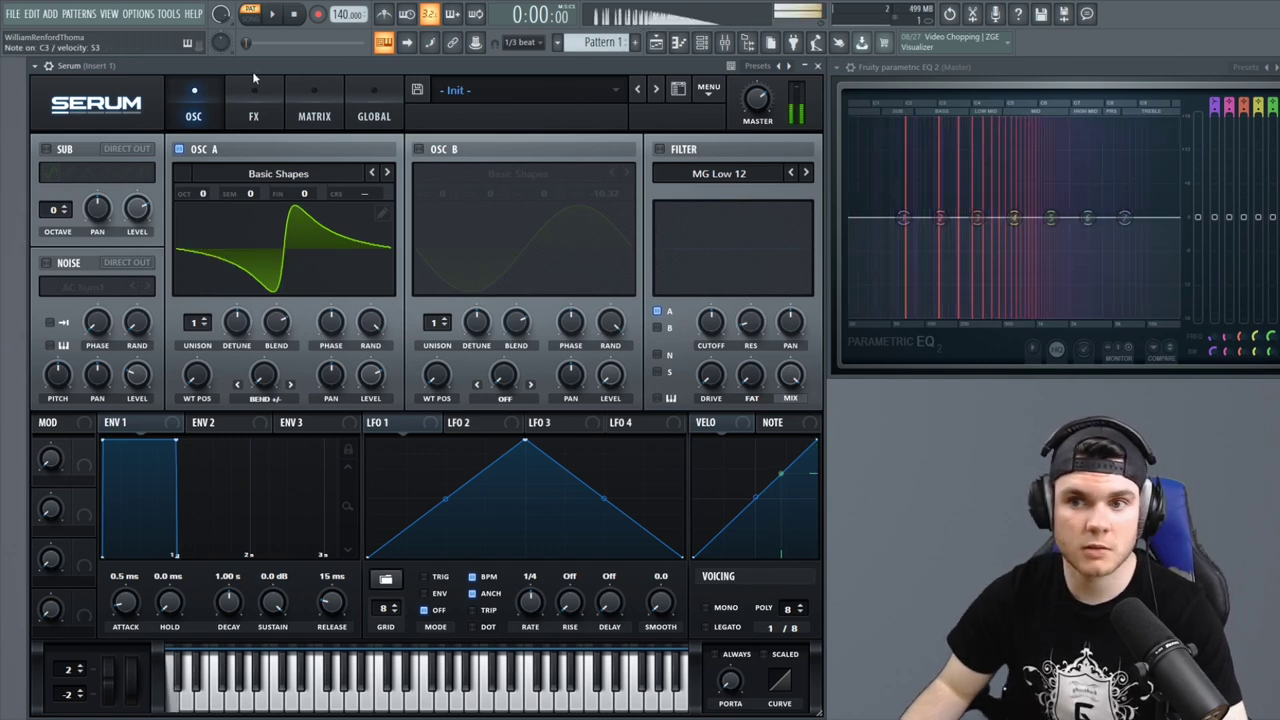
left_click(290, 384)
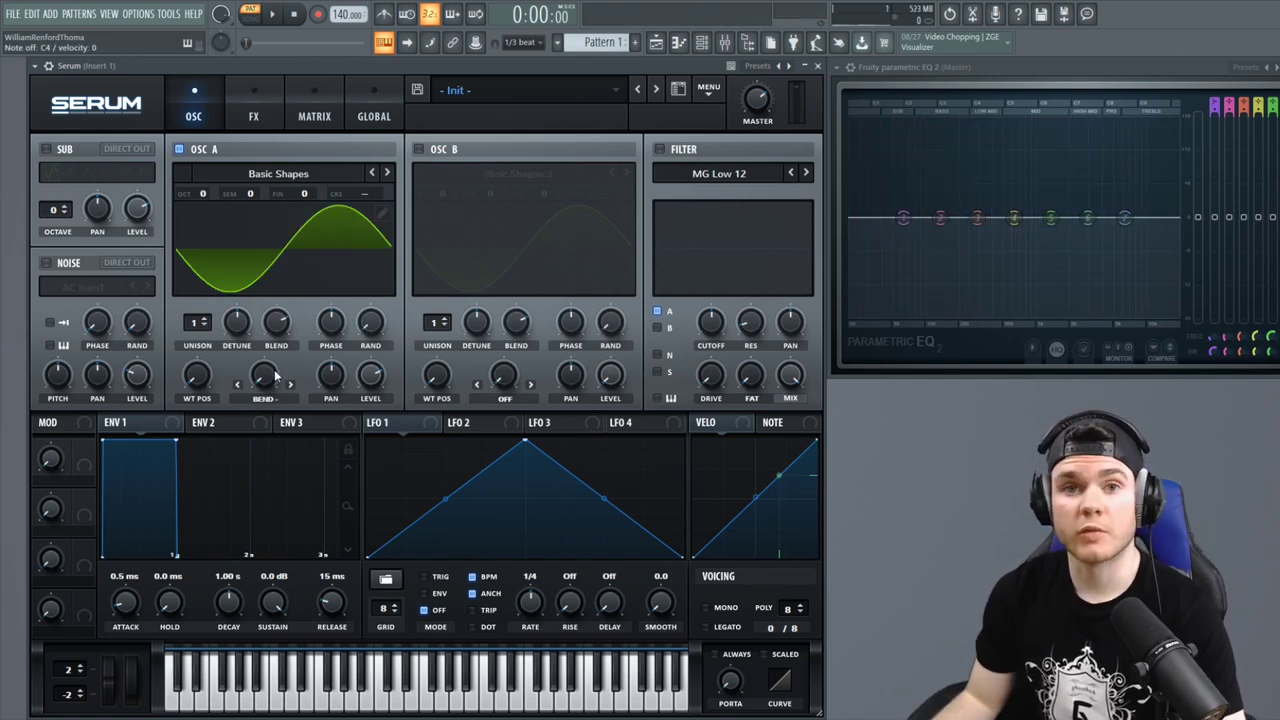
left_click_drag(268, 383, 251, 509)
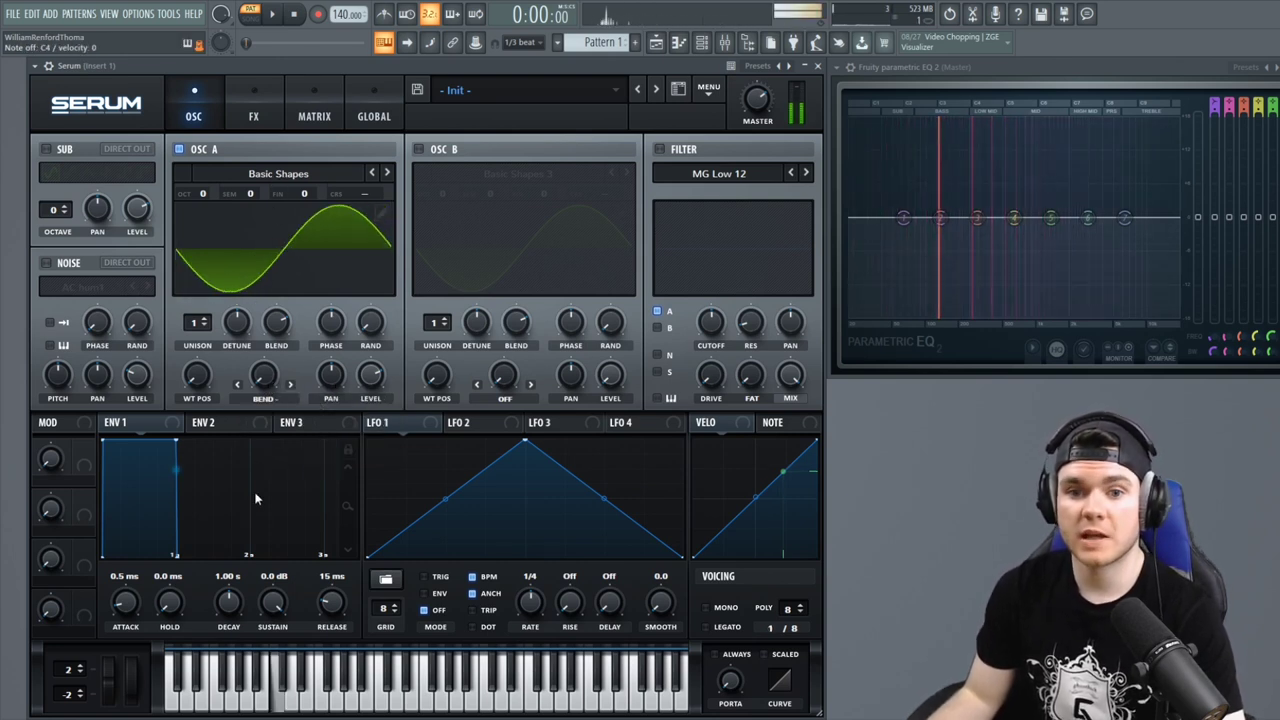
- Switch oscillator B on and load the Spectral wavetable Monster 5 [SL] into oscillator A
left_click(447, 157)
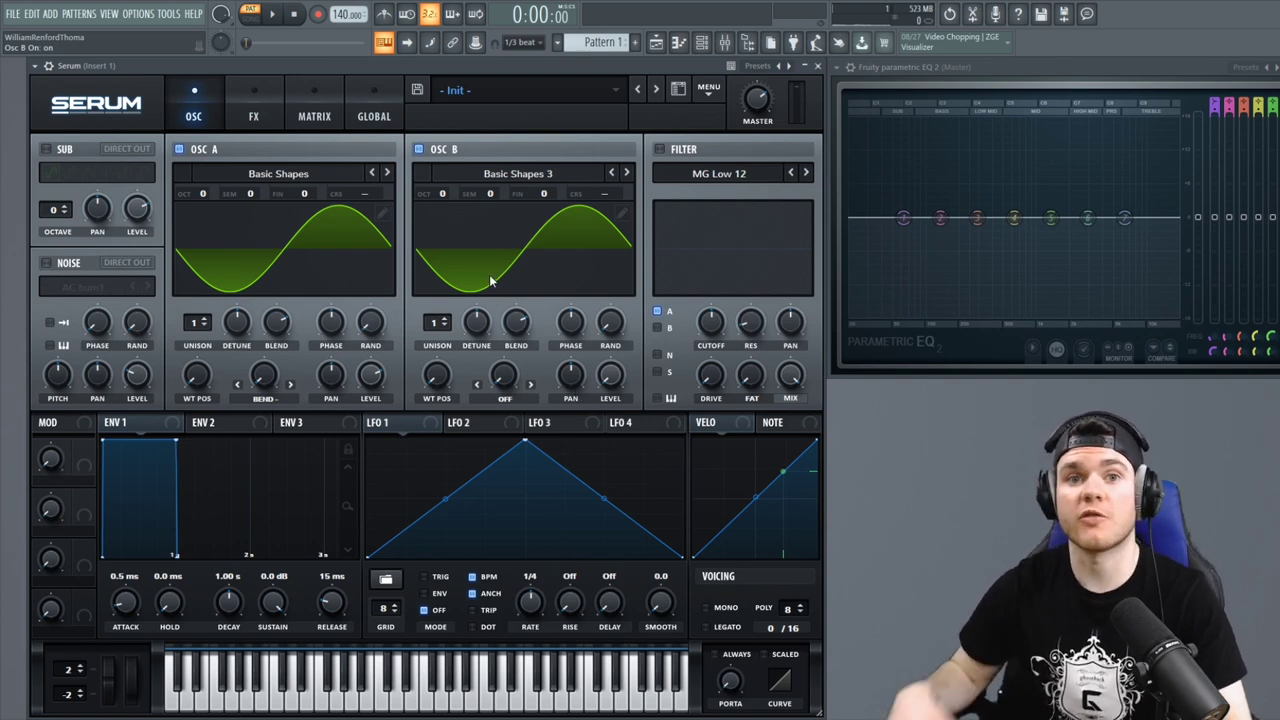
left_click(253, 176)
mouse_move(248, 207)
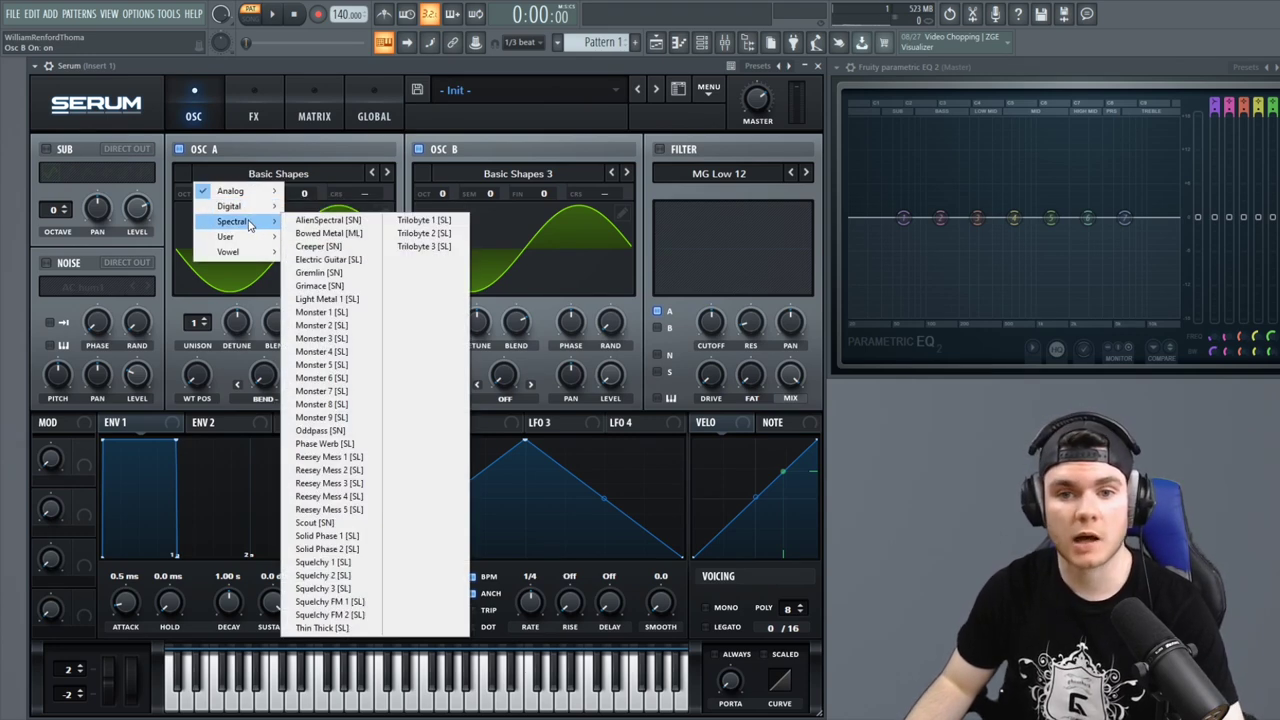
left_click(355, 366)
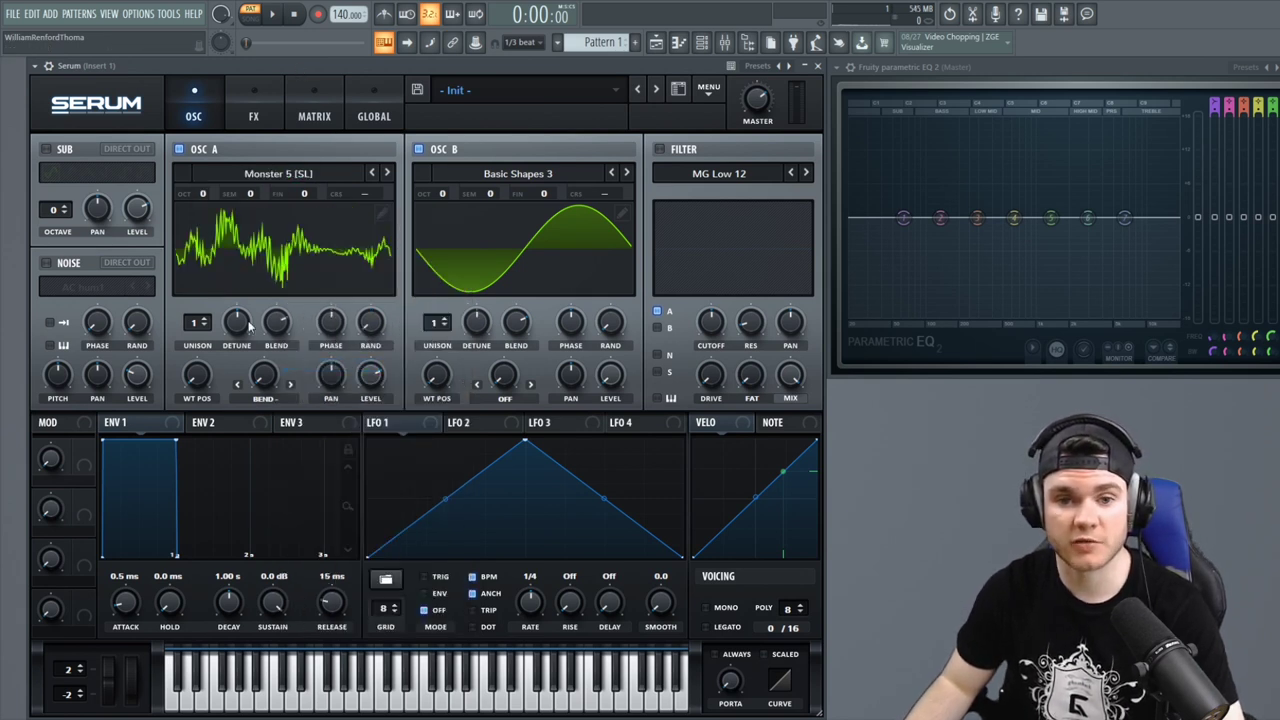
- Set oscillator A's octave to -1 and sweep its wavetable position up to 256 and back, varying the Bend - amount
left_click_drag(205, 374, 202, 210)
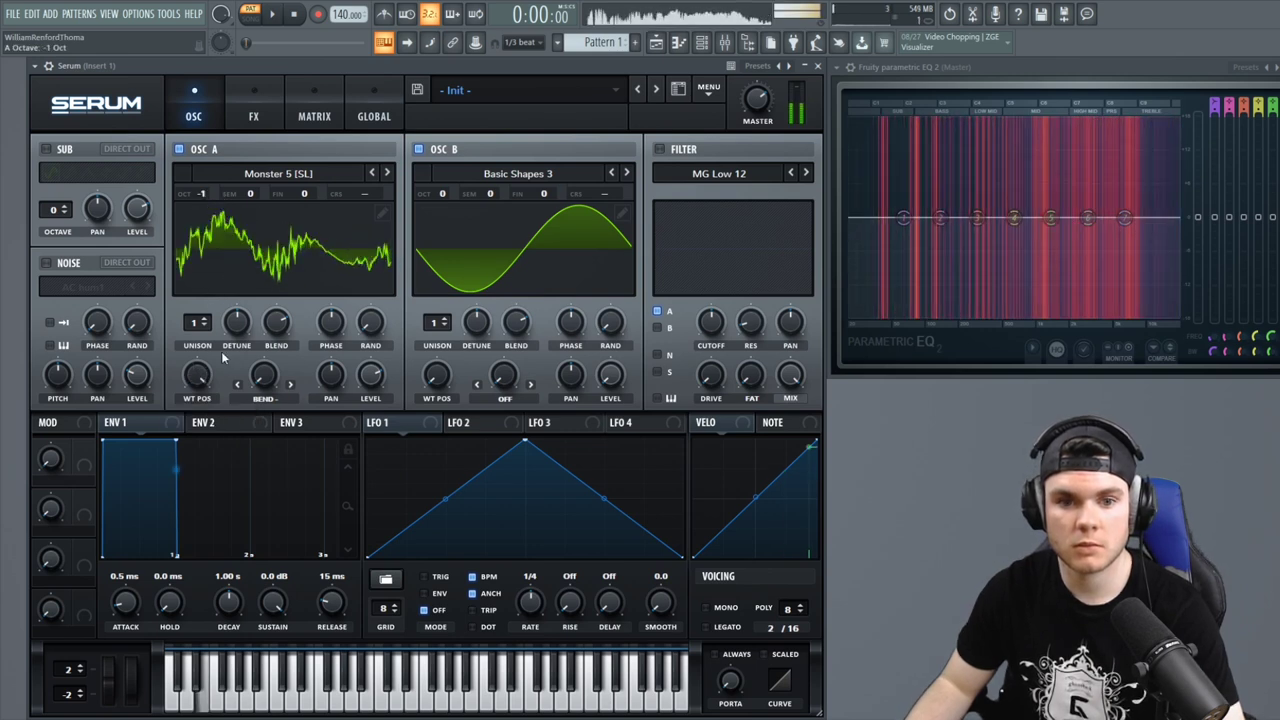
left_click_drag(197, 374, 202, 458)
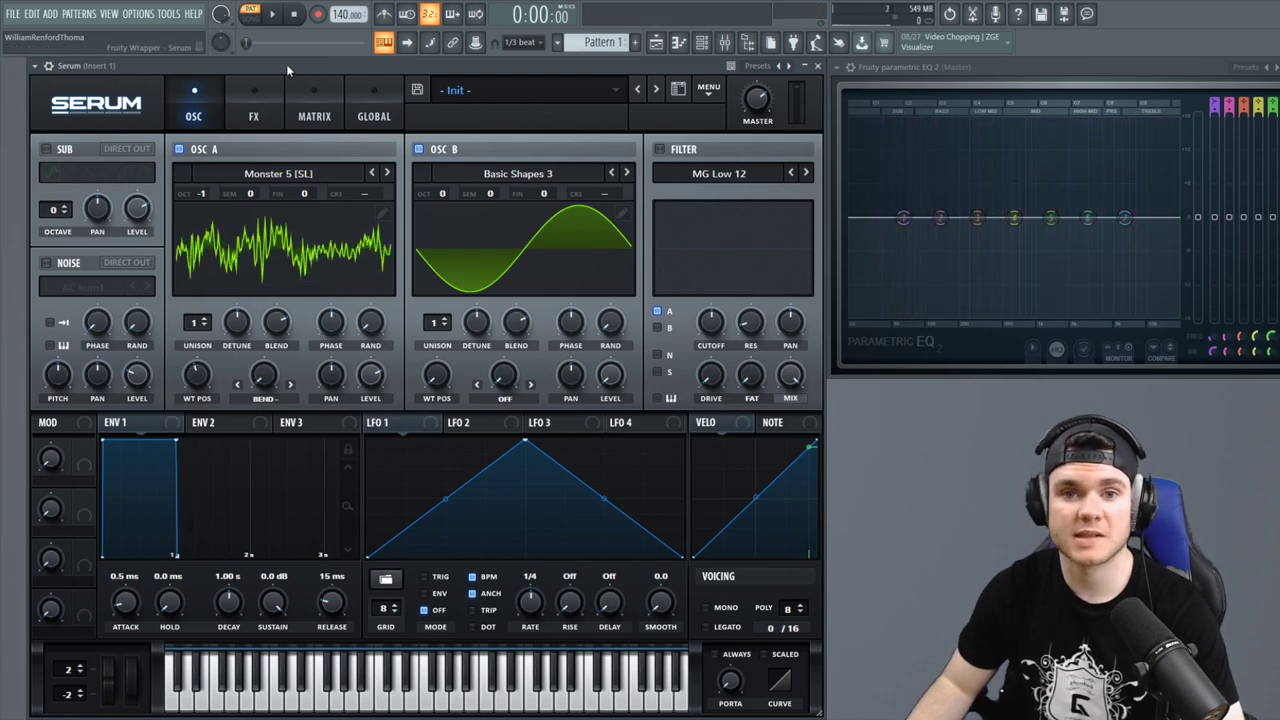
left_click_drag(267, 372, 275, 244)
left_click_drag(197, 374, 216, 283)
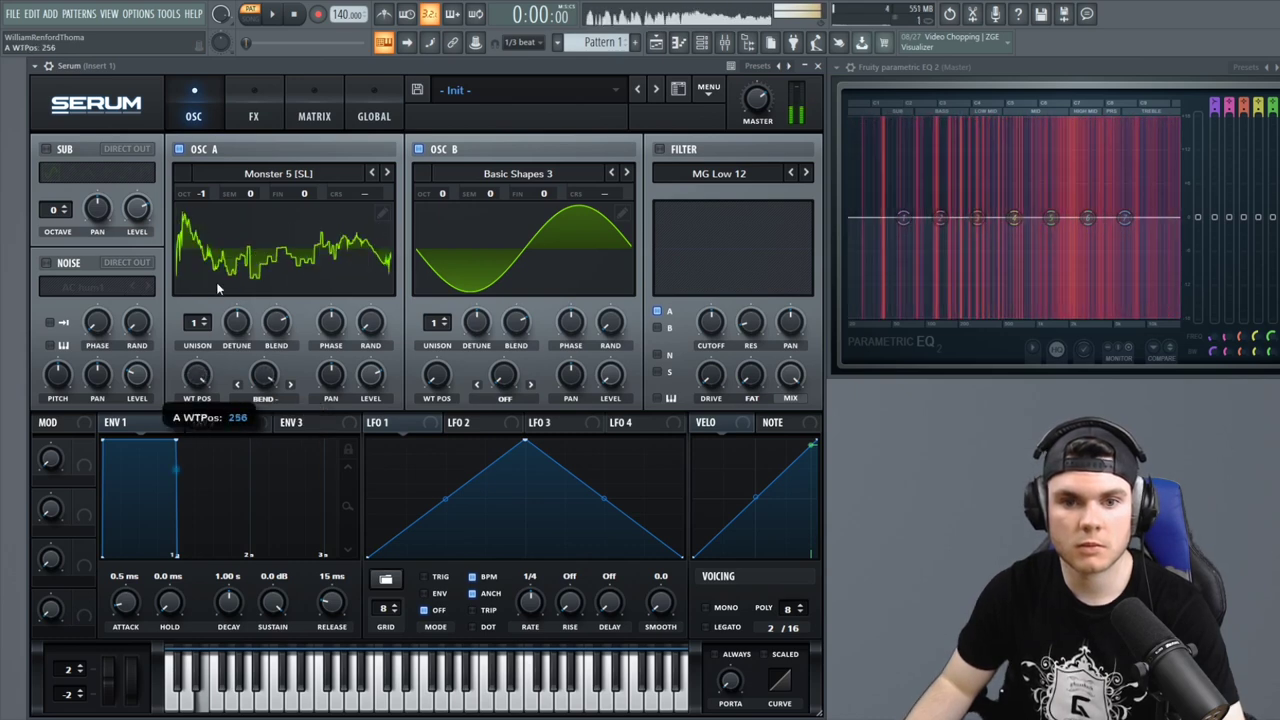
left_click_drag(264, 374, 268, 348)
left_click_drag(197, 374, 188, 510)
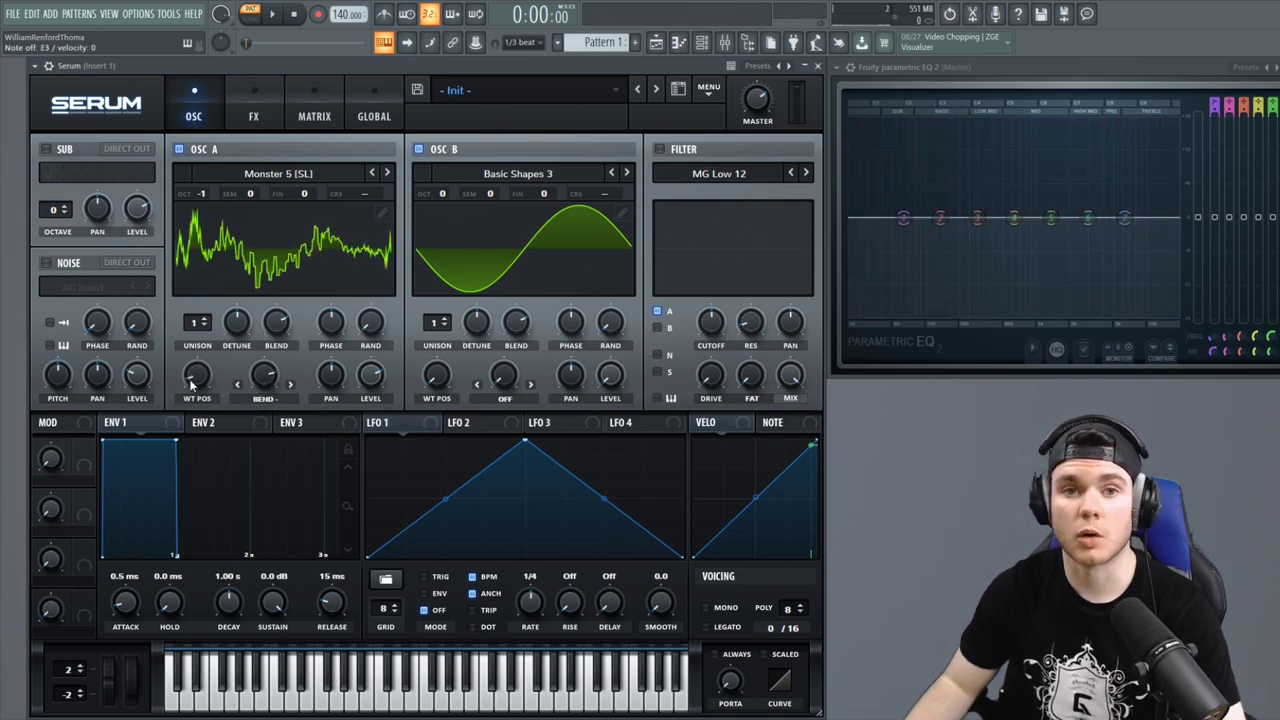
- Set oscillator A's warp mode to FM (from B) and raise its amount to about 33%, with oscillator B at octave -1
left_click(262, 398)
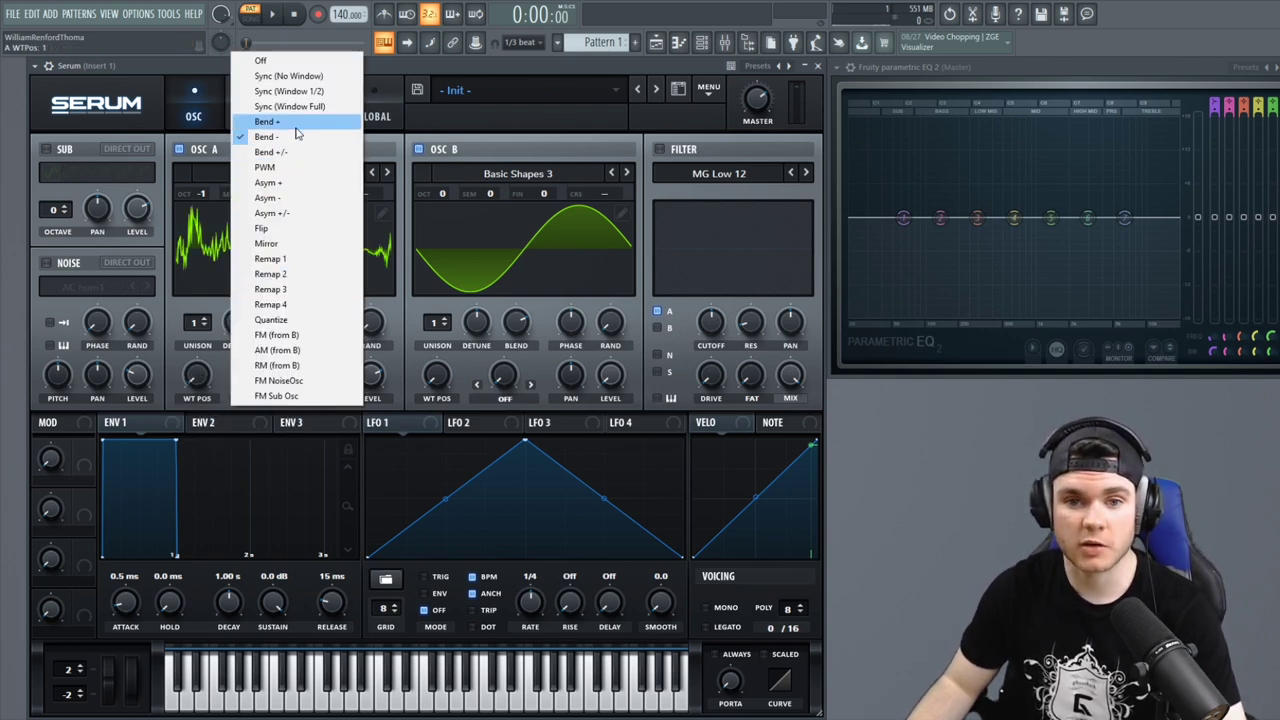
left_click(300, 335)
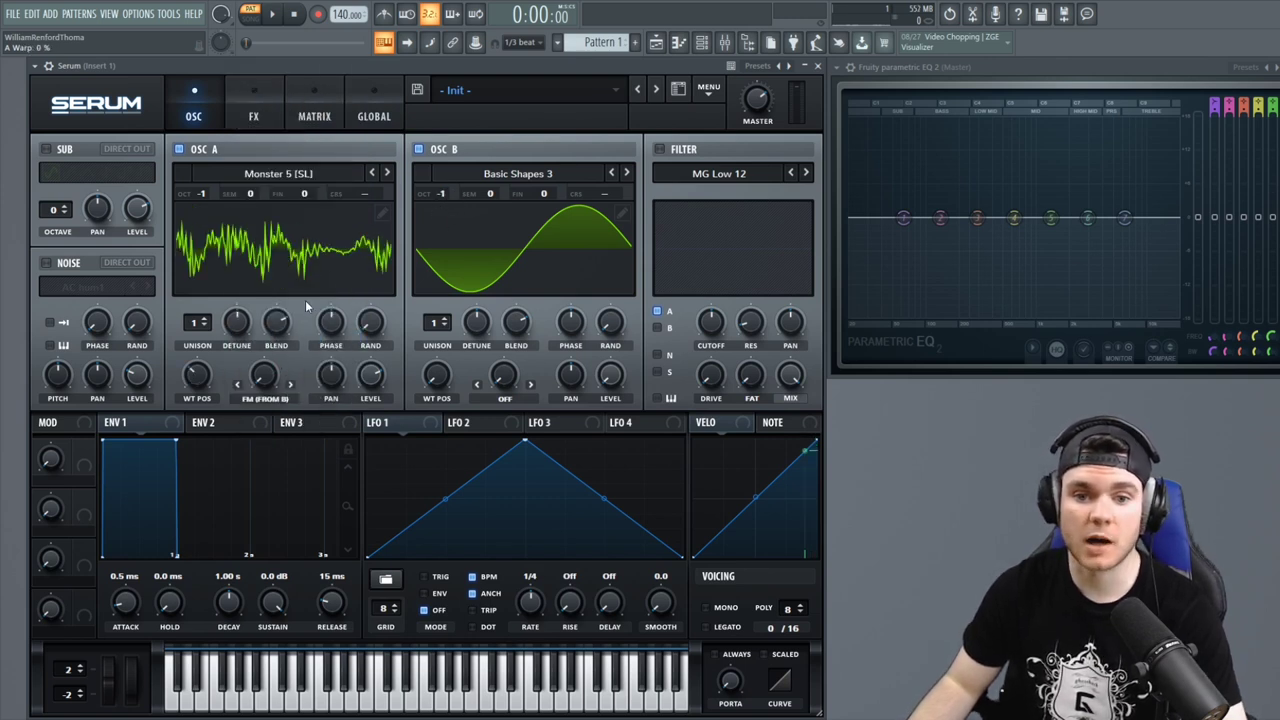
left_click_drag(266, 376, 270, 330)
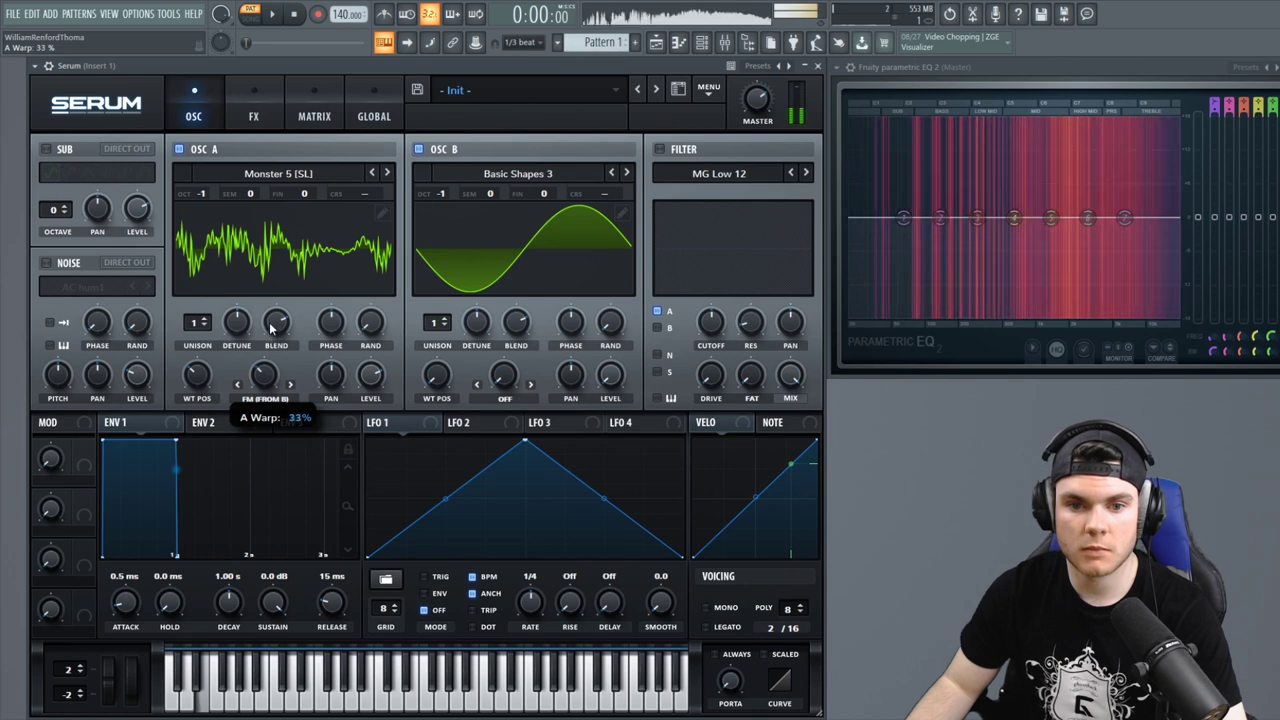
- Move oscillator A's wavetable position up and back down, and reduce its FM amount
left_click_drag(197, 375, 208, 336)
left_click_drag(210, 305, 208, 337)
left_click_drag(265, 374, 265, 390)
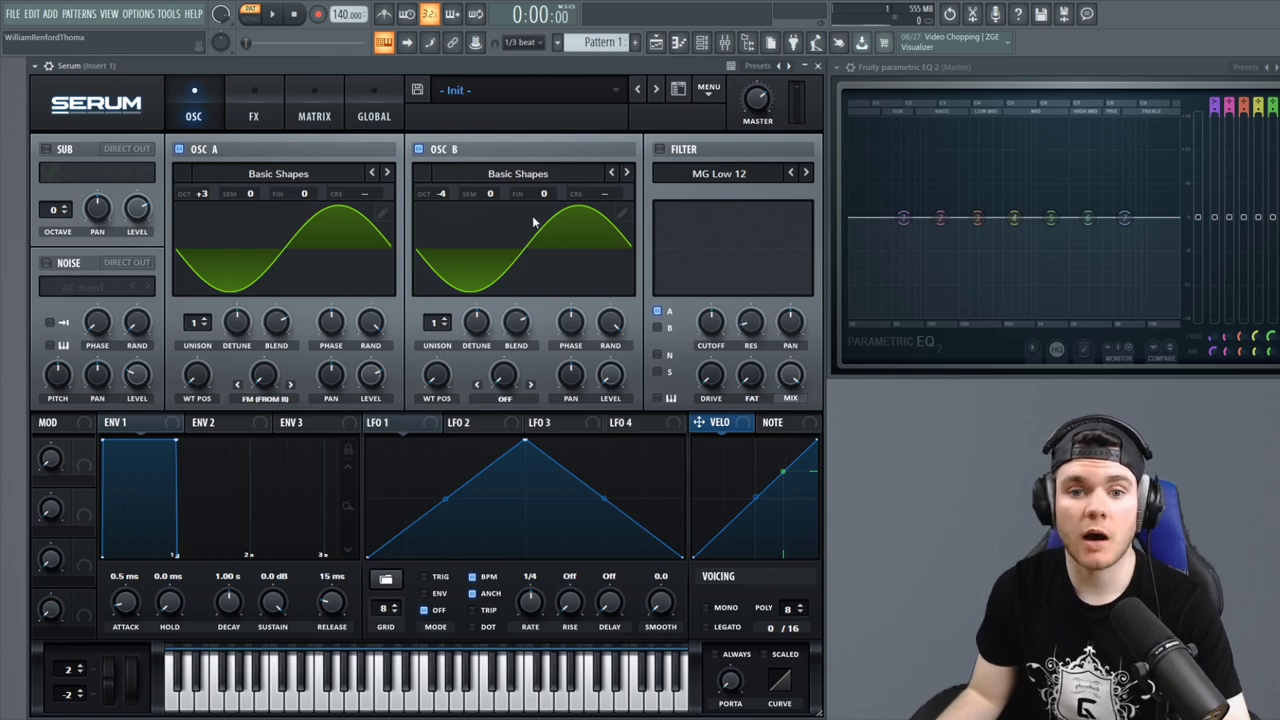
- Sweep oscillator A's FM amount up to about 96% and back down, and set oscillator B's wavetable position to 3, the triangle shape
left_click_drag(265, 377, 297, 266)
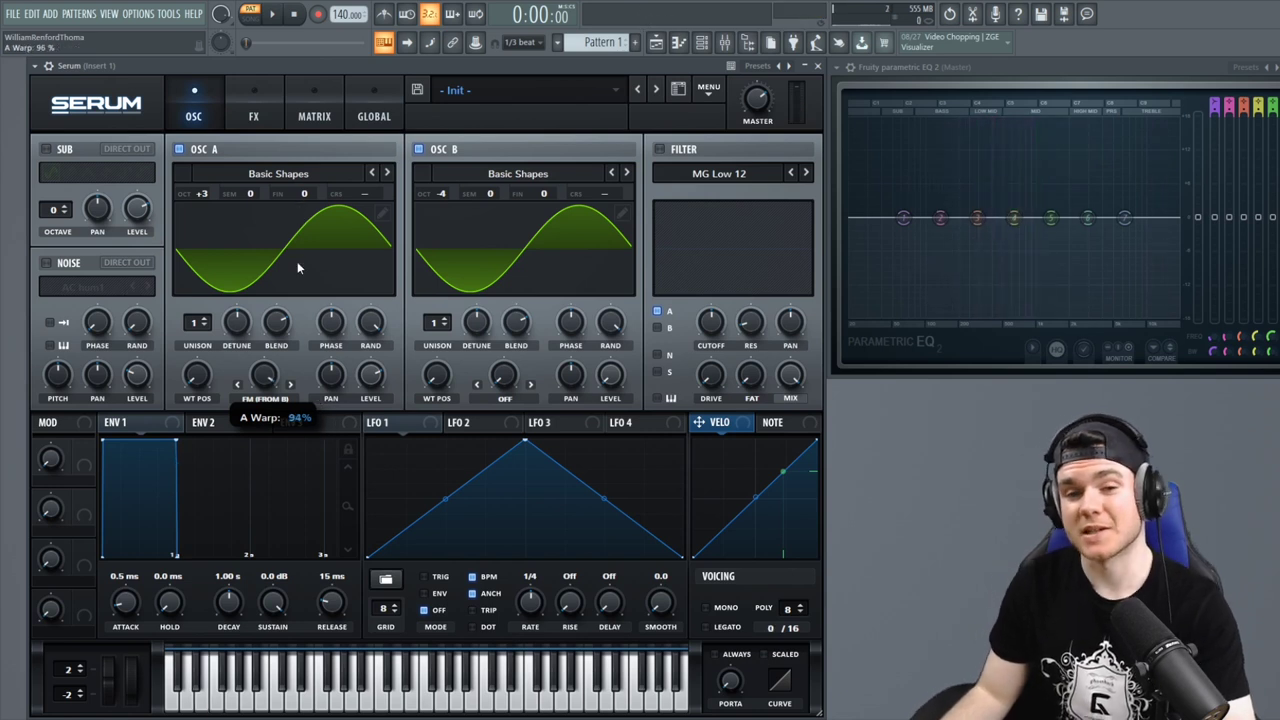
left_click_drag(287, 345, 265, 450)
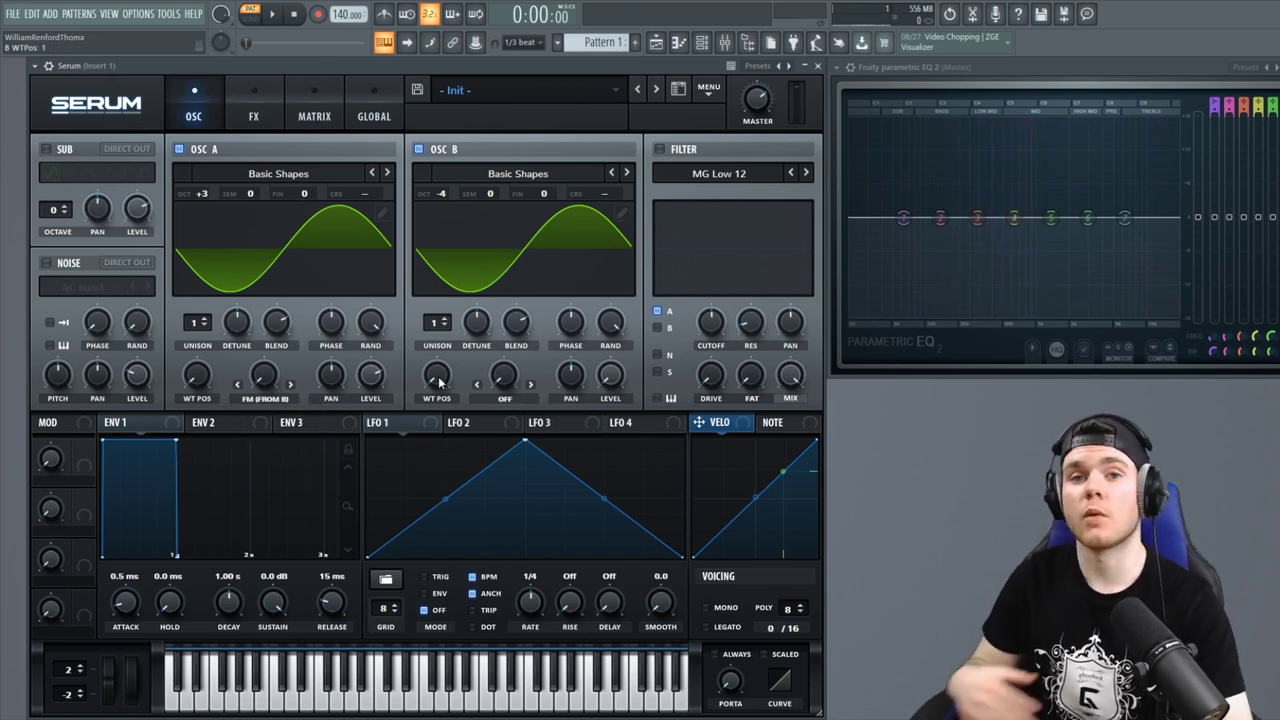
mouse_move(435, 372)
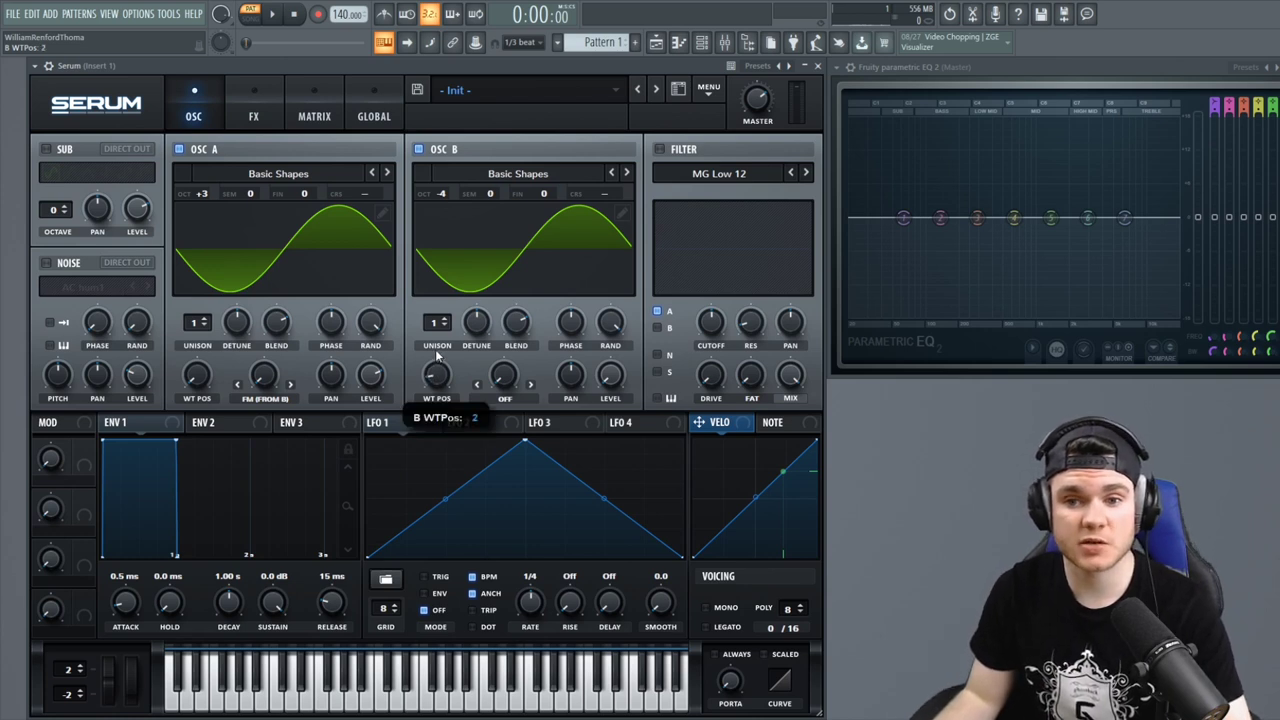
left_click_drag(437, 335, 437, 338)
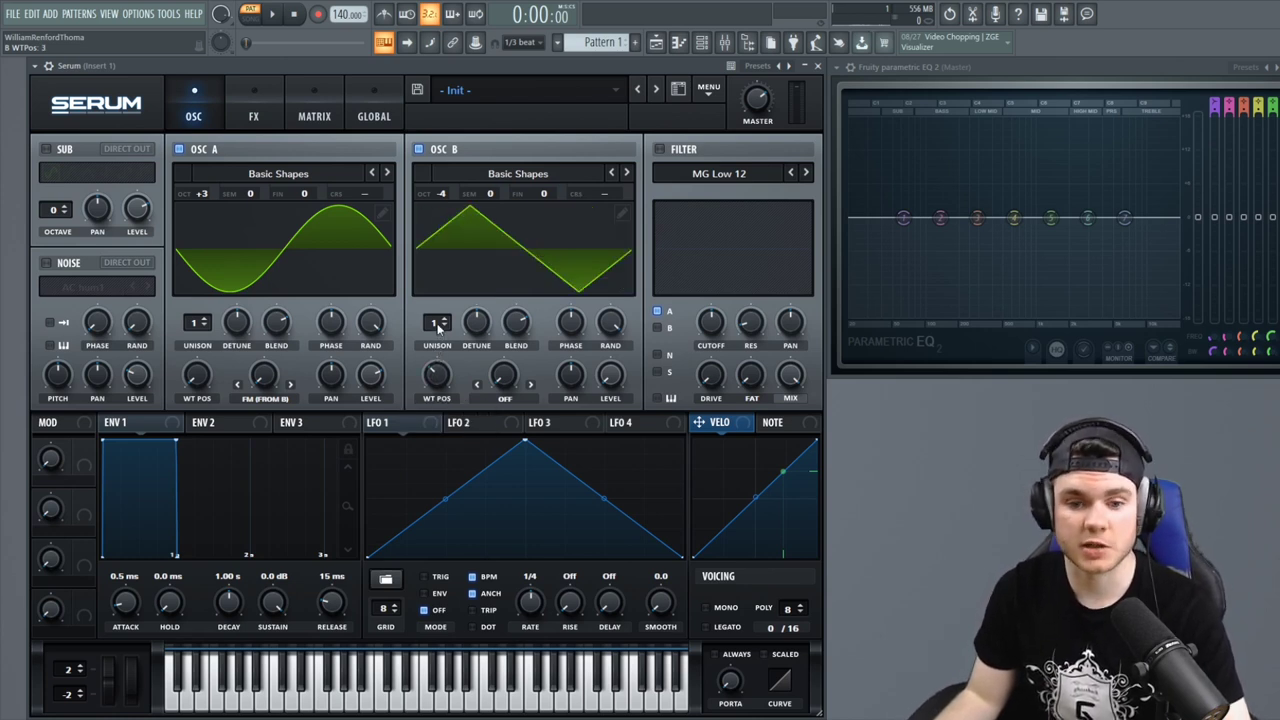